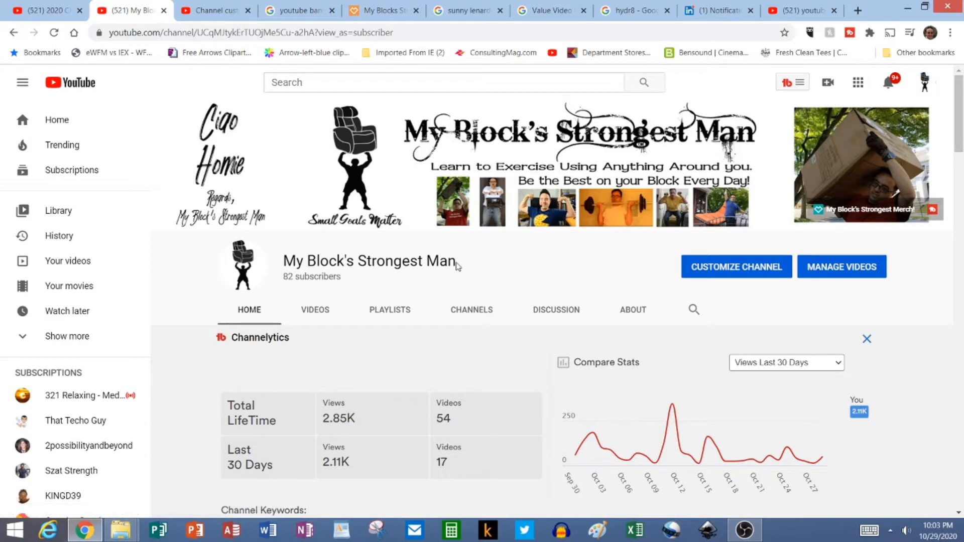
{"action": "left_click_drag", "start_coordinate": [455, 261], "coordinate": [284, 261]}
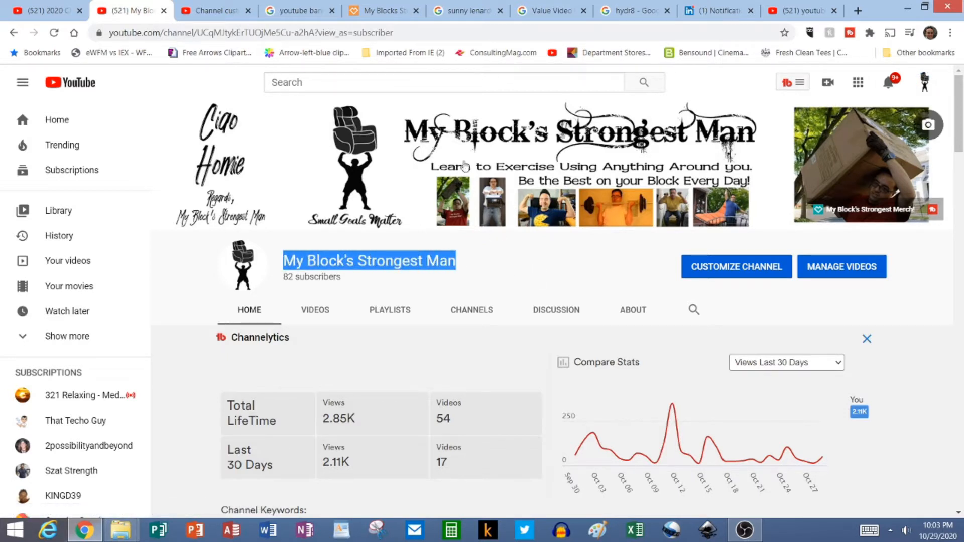
{"action": "left_click", "coordinate": [585, 259]}
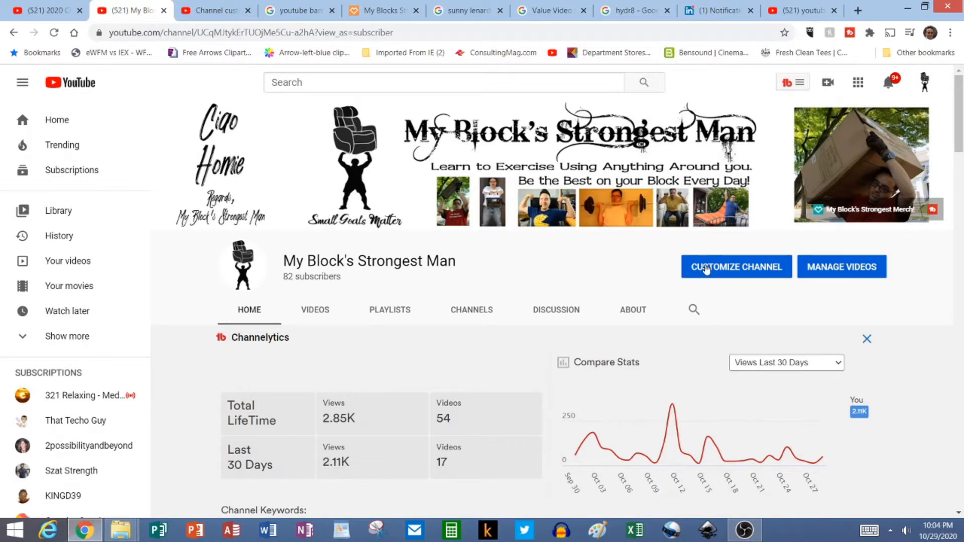
{"action": "left_click_drag", "start_coordinate": [961, 139], "coordinate": [961, 82]}
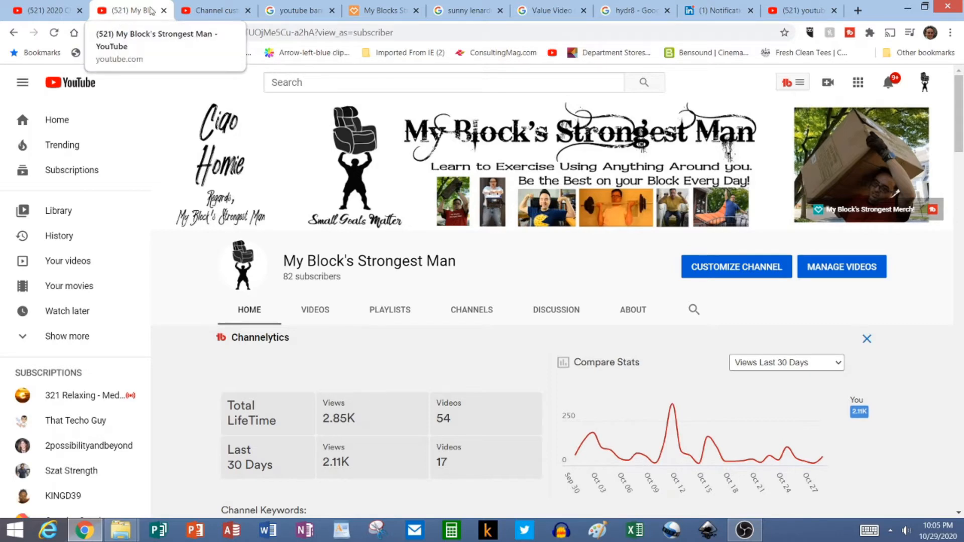
Review the Layout and Branding settings on the YouTube Studio channel customization page.
{"action": "left_click", "coordinate": [203, 9]}
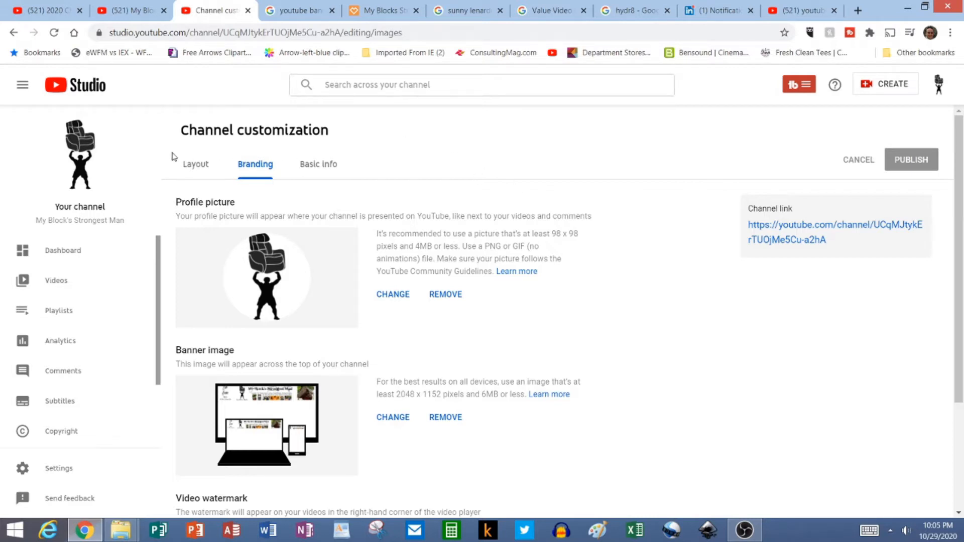
{"action": "left_click", "coordinate": [203, 171]}
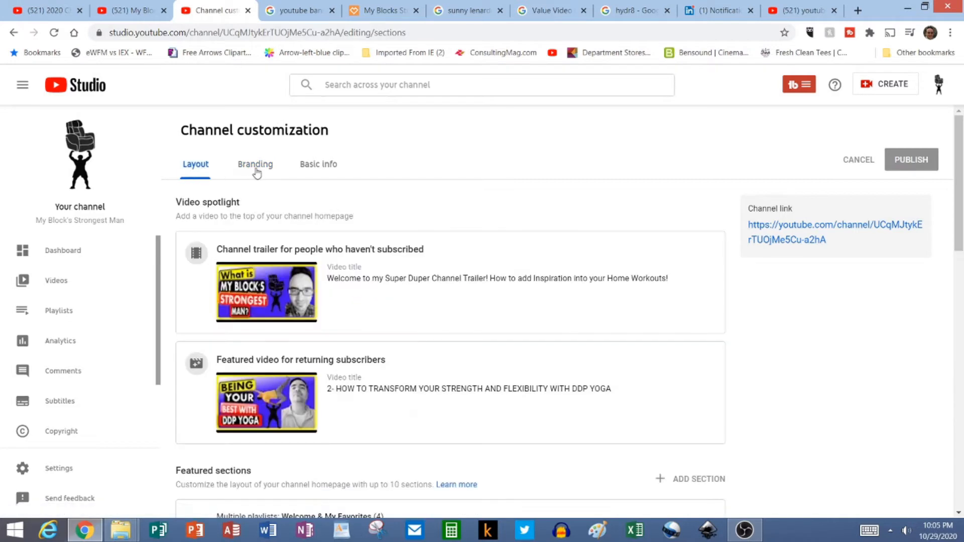
{"action": "left_click", "coordinate": [258, 171]}
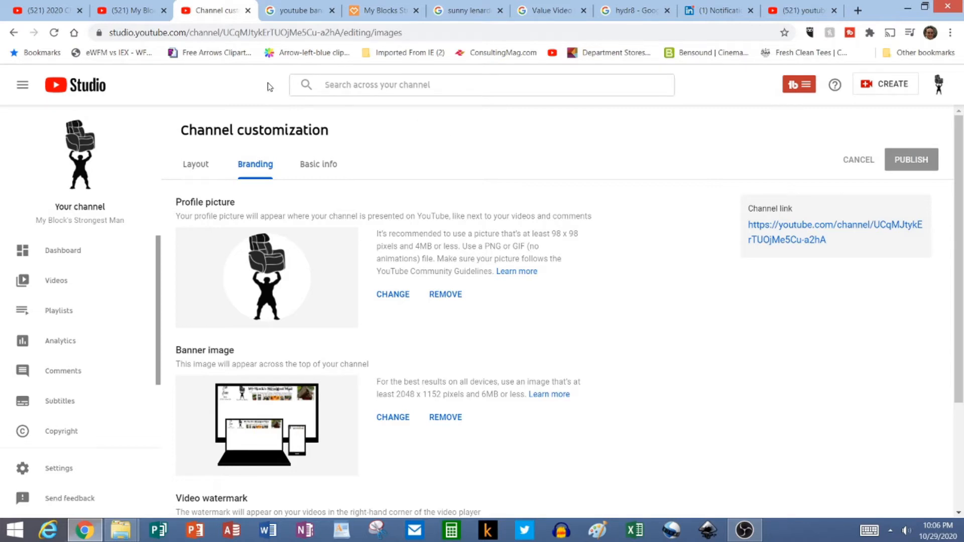
Copy the 2560 × 1440 YouTube channel art template image from the "youtube banner template" Google image results.
{"action": "left_click", "coordinate": [302, 12]}
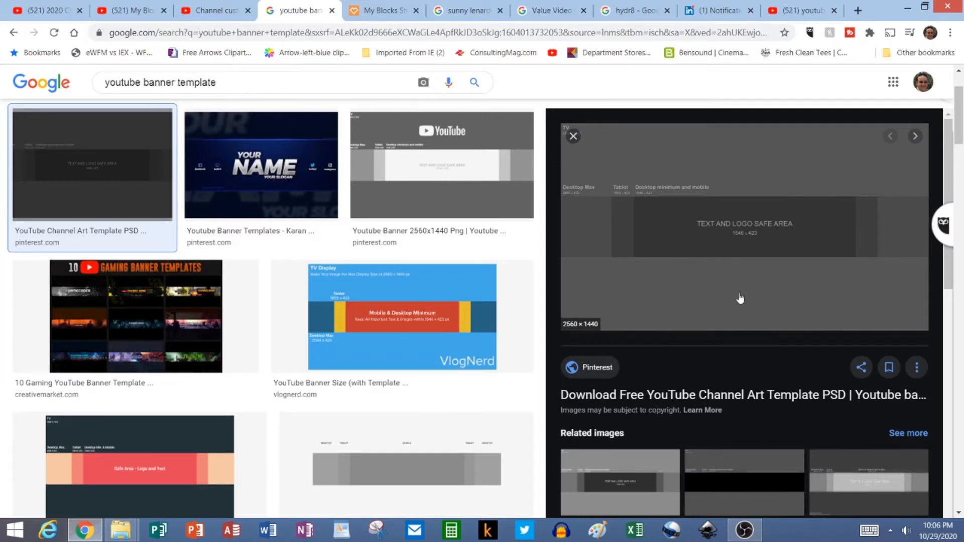
{"action": "right_click", "coordinate": [713, 221]}
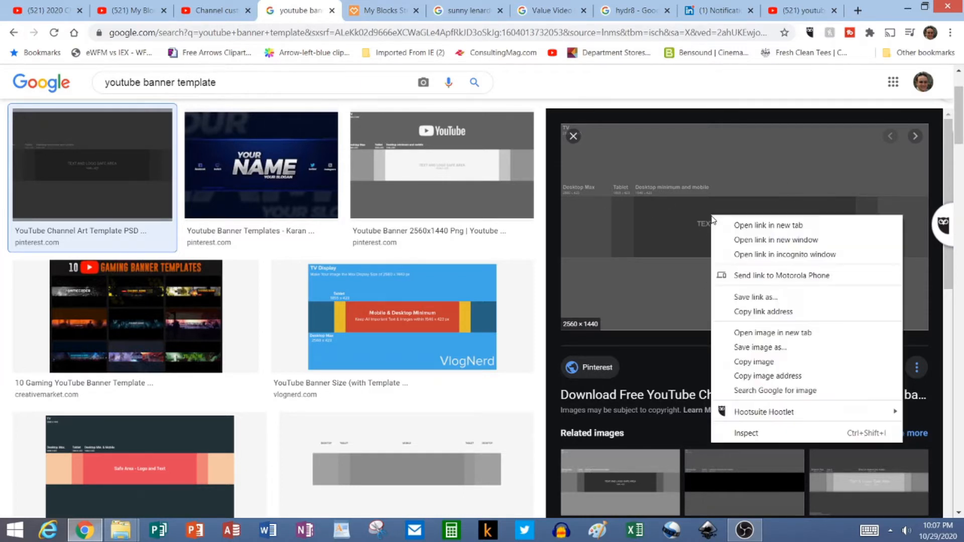
{"action": "left_click", "coordinate": [754, 362]}
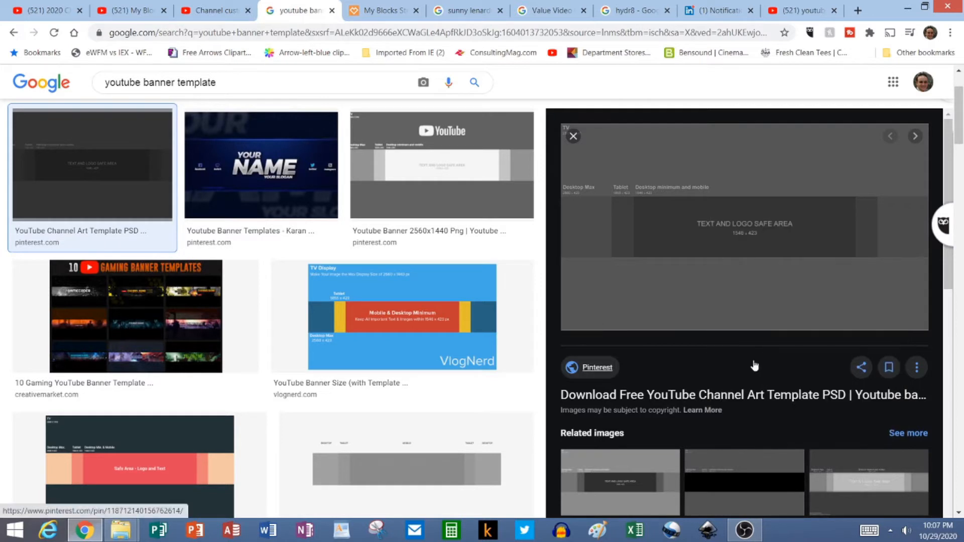
Switch to Inkscape in a maximized window, paste the copied banner template into the blank document and shift it up and left over the page.
{"action": "left_click", "coordinate": [707, 531]}
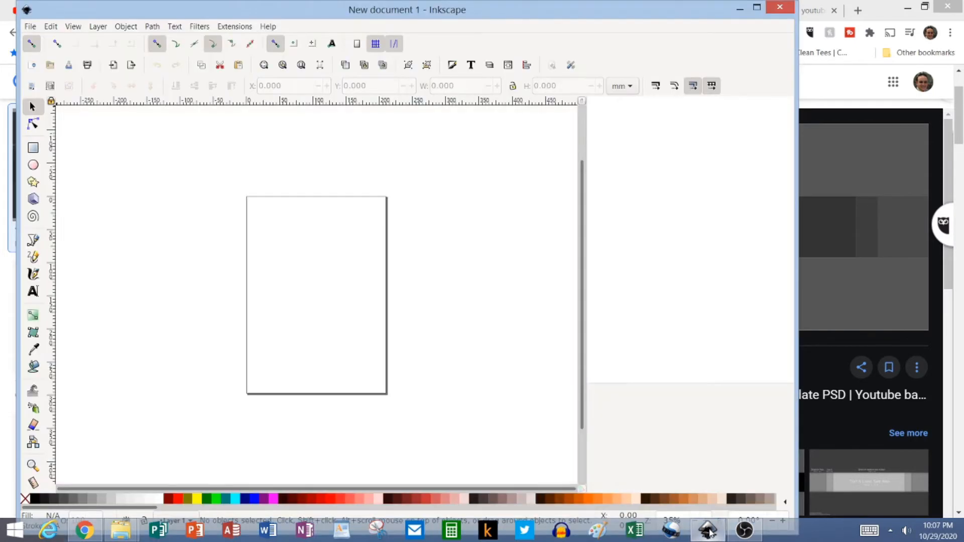
{"action": "left_click", "coordinate": [758, 10]}
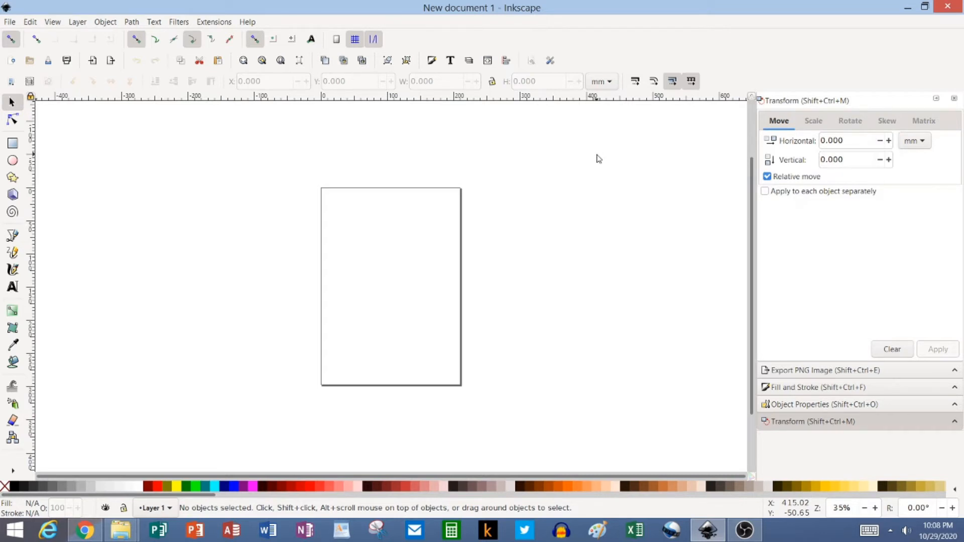
{"action": "right_click", "coordinate": [411, 261]}
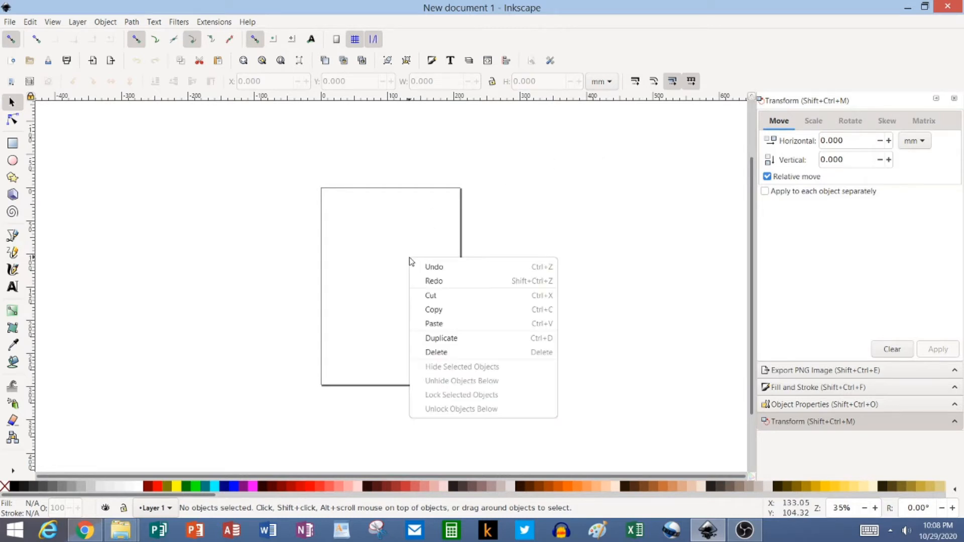
{"action": "left_click", "coordinate": [452, 323]}
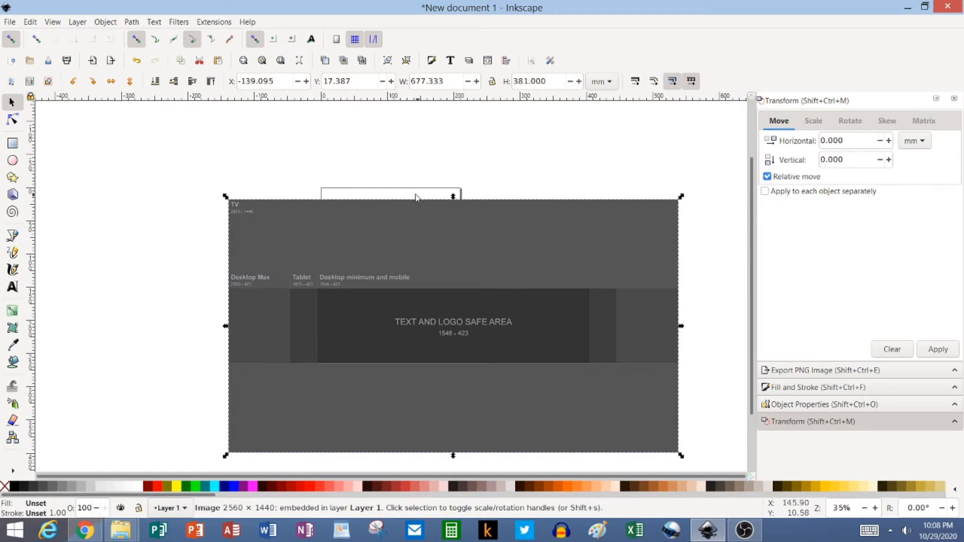
{"action": "left_click", "coordinate": [531, 224]}
{"action": "left_click_drag", "start_coordinate": [531, 224], "coordinate": [497, 185]}
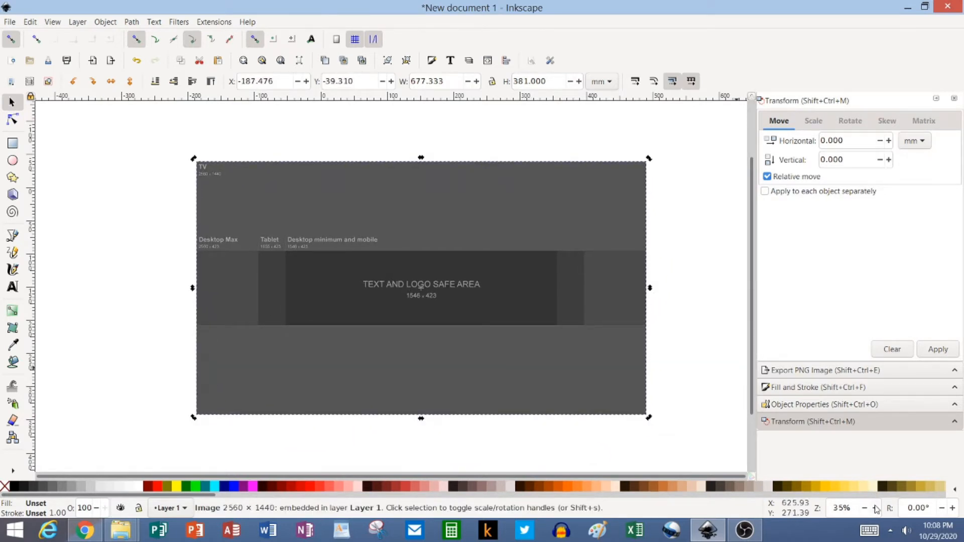
Lower the opacity of the banner template image to 40%.
{"action": "left_click", "coordinate": [874, 508]}
{"action": "left_click", "coordinate": [875, 508]}
{"action": "left_click", "coordinate": [875, 507]}
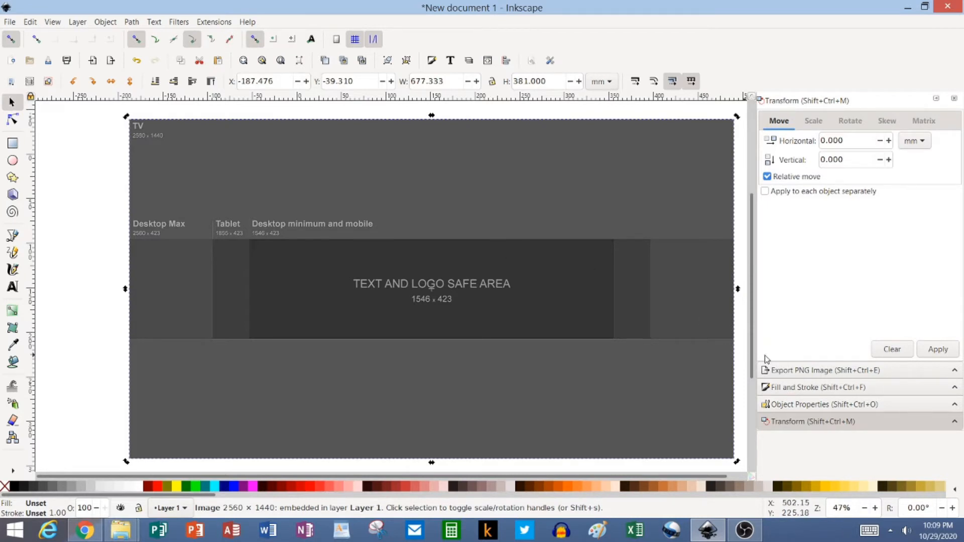
{"action": "left_click", "coordinate": [818, 388]}
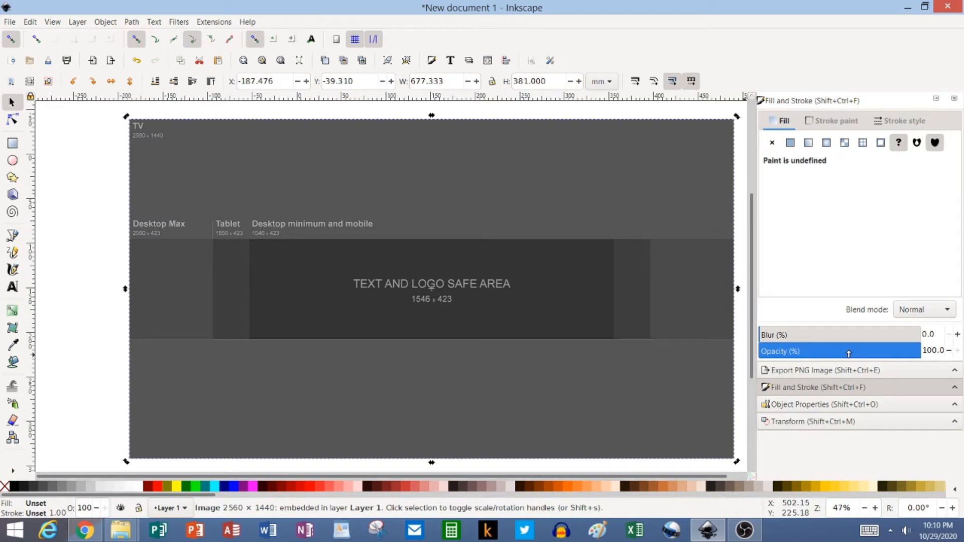
{"action": "double_click", "coordinate": [949, 352]}
{"action": "left_click", "coordinate": [949, 353]}
{"action": "left_click", "coordinate": [949, 353]}
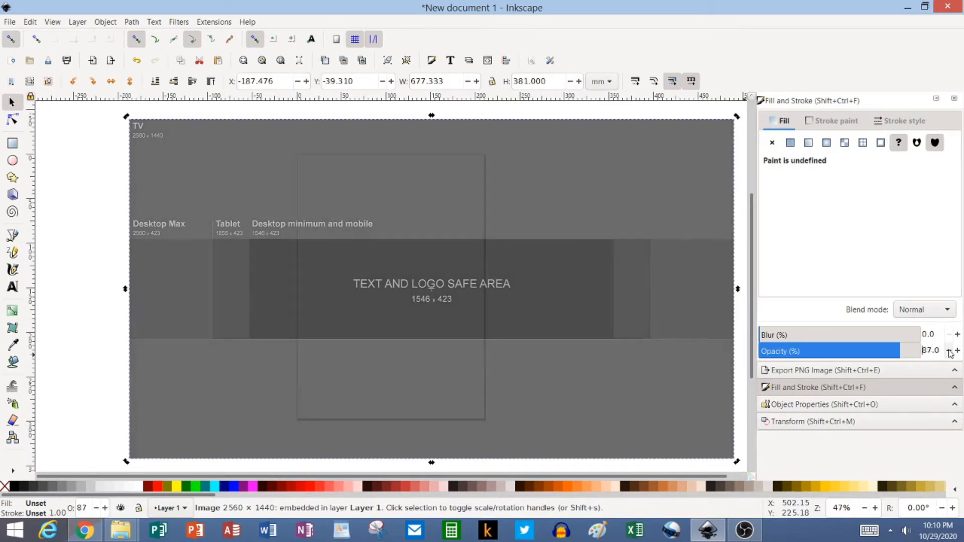
{"action": "left_click", "coordinate": [949, 352]}
{"action": "left_click", "coordinate": [949, 352]}
{"action": "left_click", "coordinate": [949, 353]}
{"action": "left_click", "coordinate": [949, 352]}
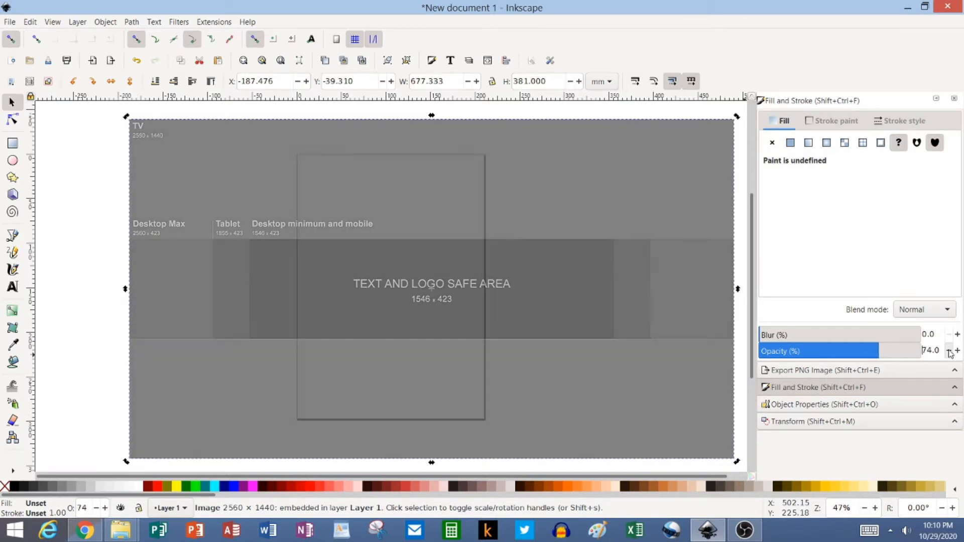
{"action": "left_click", "coordinate": [949, 352]}
{"action": "left_click", "coordinate": [949, 352]}
{"action": "left_click", "coordinate": [949, 352]}
{"action": "left_click", "coordinate": [949, 352]}
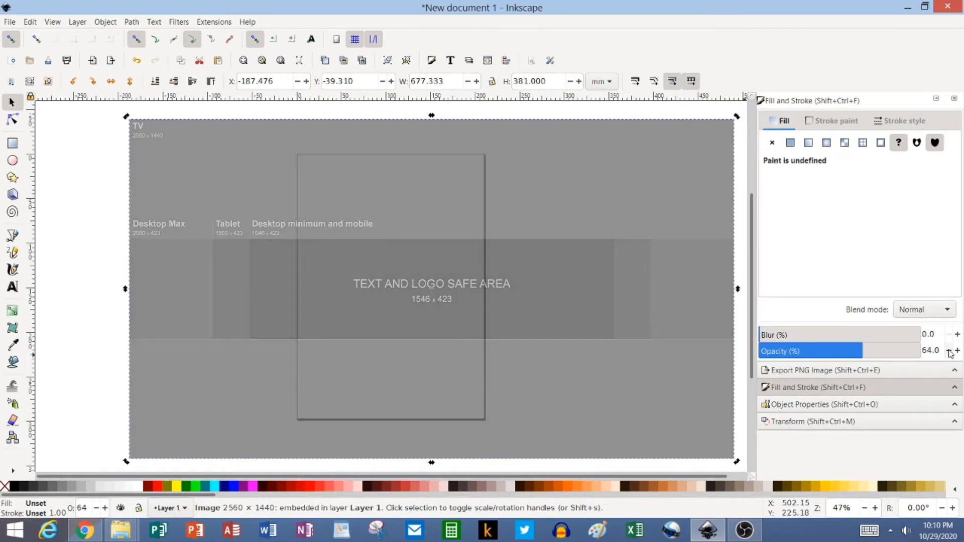
{"action": "left_click", "coordinate": [949, 352]}
{"action": "left_click", "coordinate": [949, 353]}
{"action": "left_click", "coordinate": [949, 353]}
{"action": "left_click", "coordinate": [949, 352]}
{"action": "left_click", "coordinate": [949, 353]}
{"action": "left_click", "coordinate": [949, 352]}
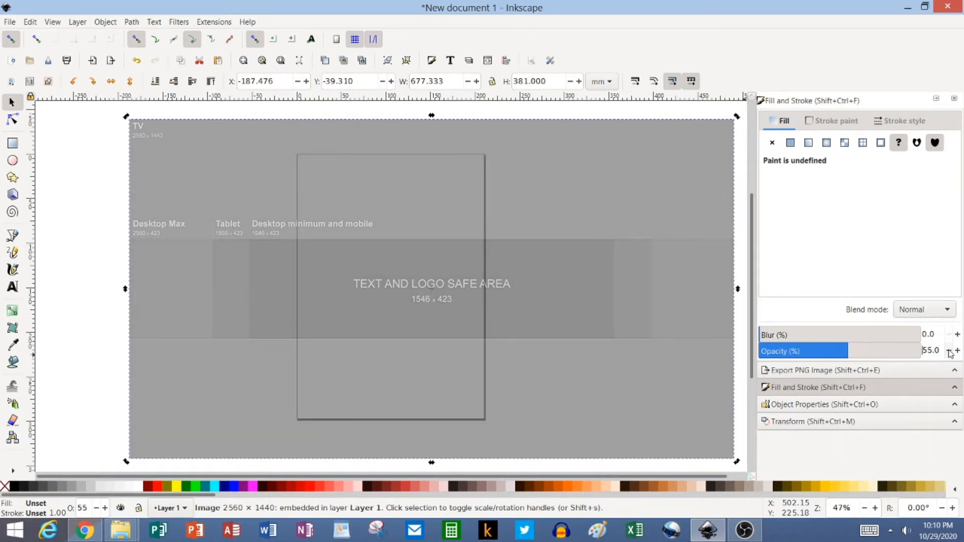
{"action": "left_click", "coordinate": [949, 352]}
{"action": "left_click", "coordinate": [949, 353]}
{"action": "left_click", "coordinate": [949, 353]}
{"action": "left_click", "coordinate": [949, 353]}
{"action": "left_click", "coordinate": [949, 352]}
{"action": "left_click", "coordinate": [949, 352]}
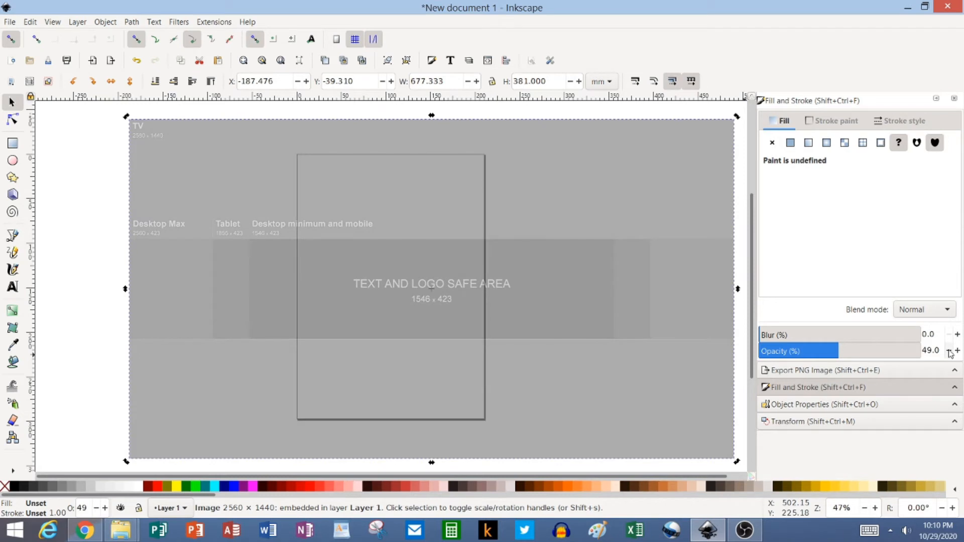
{"action": "left_click", "coordinate": [949, 352]}
{"action": "left_click", "coordinate": [949, 353]}
{"action": "left_click", "coordinate": [949, 352]}
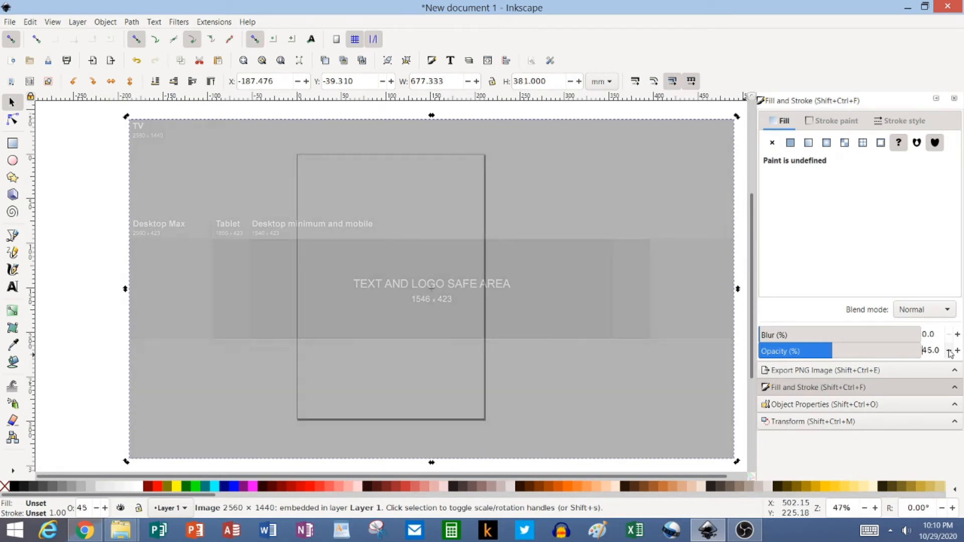
{"action": "left_click", "coordinate": [949, 352]}
{"action": "left_click", "coordinate": [949, 352]}
{"action": "left_click", "coordinate": [949, 353]}
{"action": "left_click", "coordinate": [949, 352]}
{"action": "left_click", "coordinate": [950, 352]}
{"action": "left_click", "coordinate": [949, 352]}
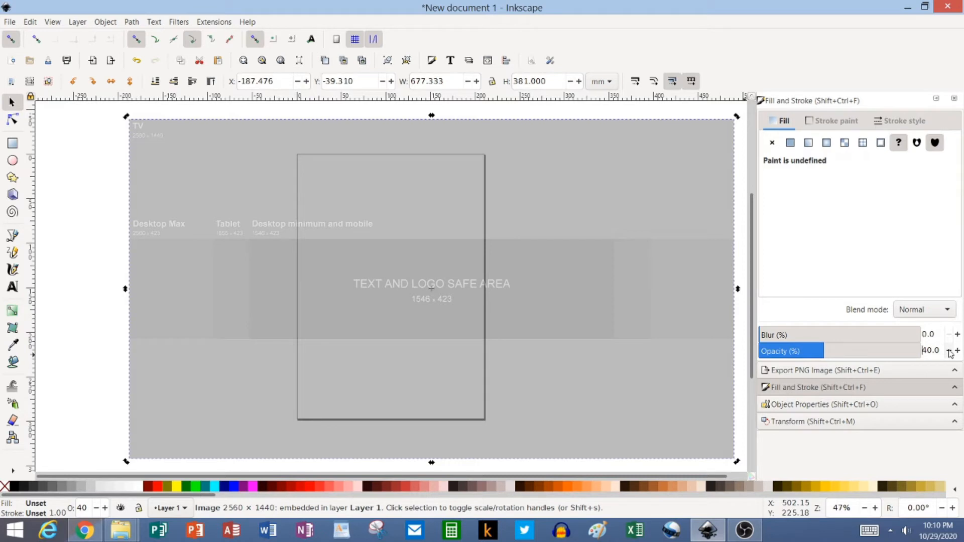
Set the document's custom page size to 2560 px wide by 423 px high.
{"action": "left_click", "coordinate": [10, 22]}
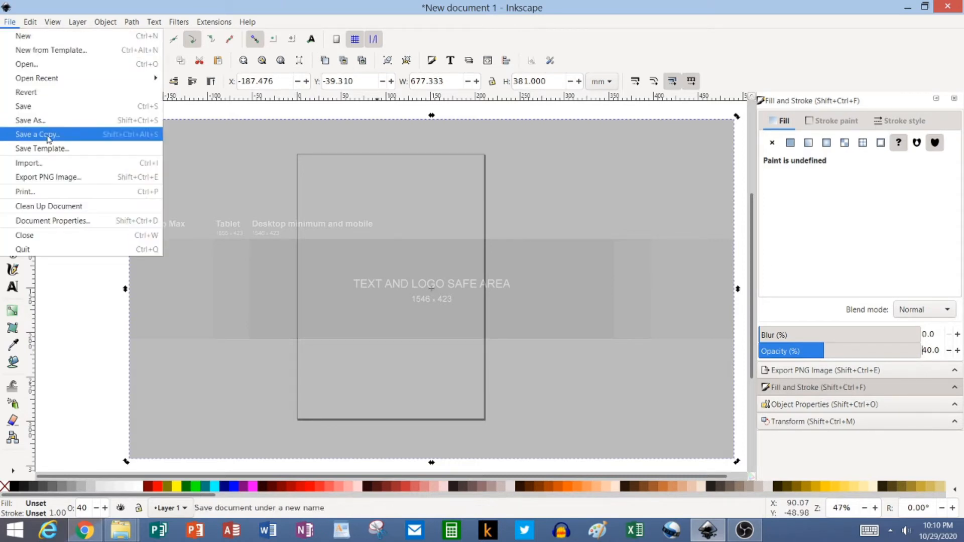
{"action": "left_click", "coordinate": [86, 220]}
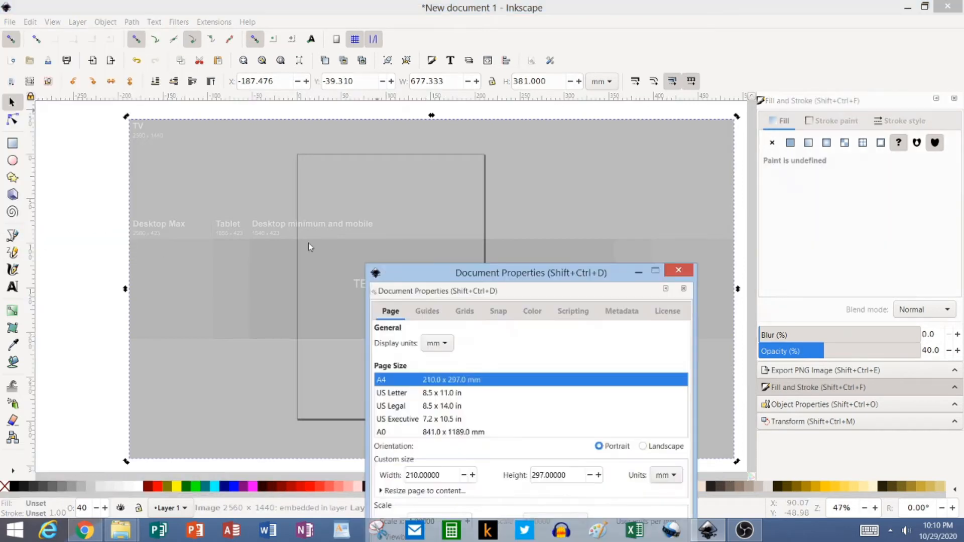
{"action": "left_click_drag", "start_coordinate": [479, 277], "coordinate": [747, 56]}
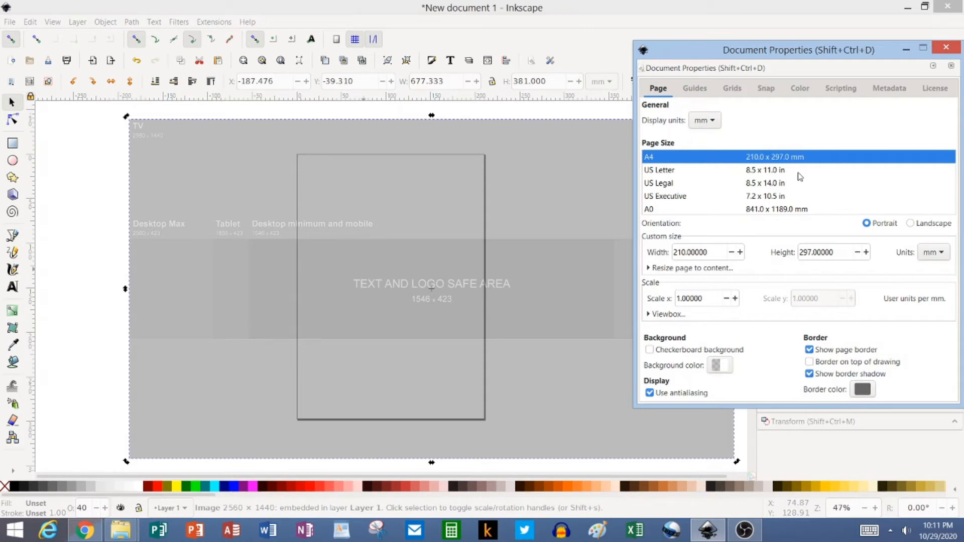
{"action": "left_click", "coordinate": [941, 255]}
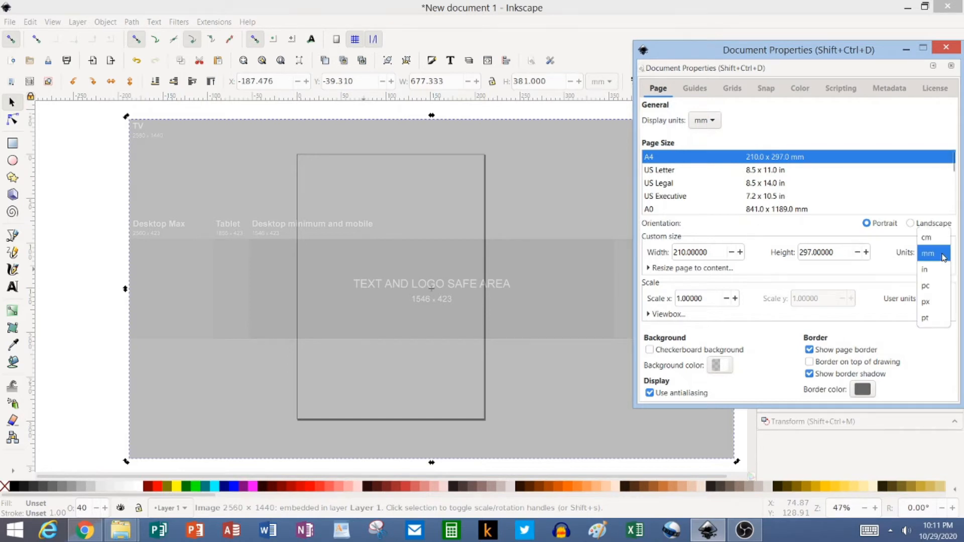
{"action": "left_click", "coordinate": [934, 302]}
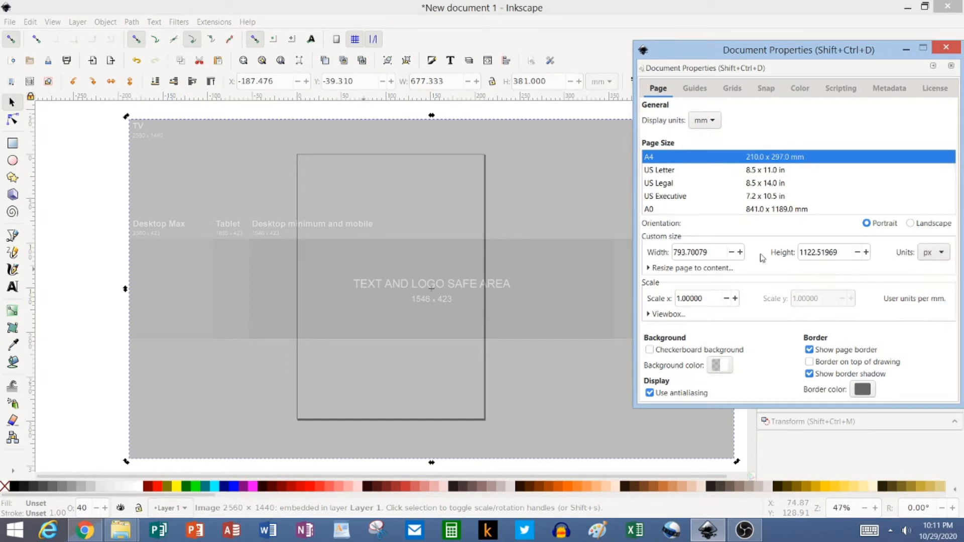
{"action": "left_click_drag", "start_coordinate": [717, 253], "coordinate": [670, 254]}
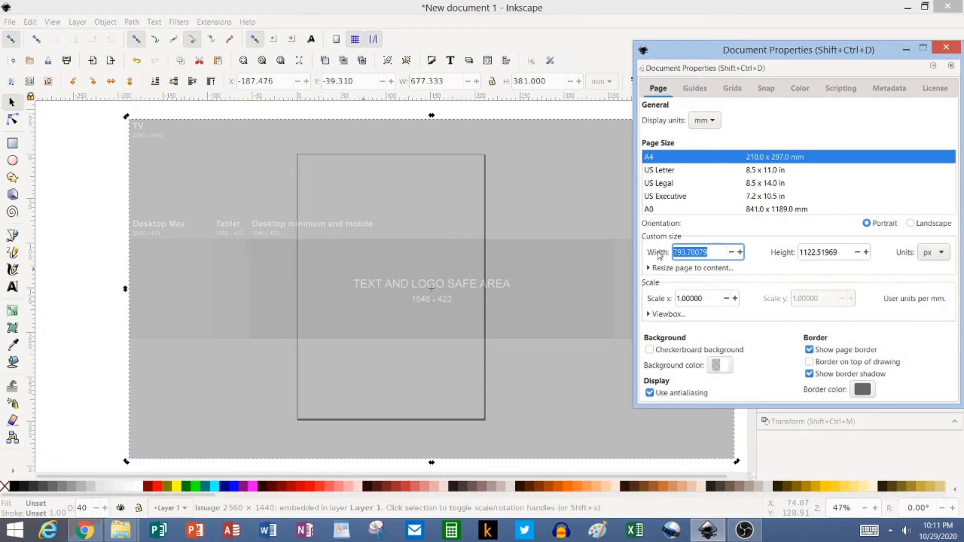
{"action": "type", "text": "2560"}
{"action": "key", "text": "Tab"}
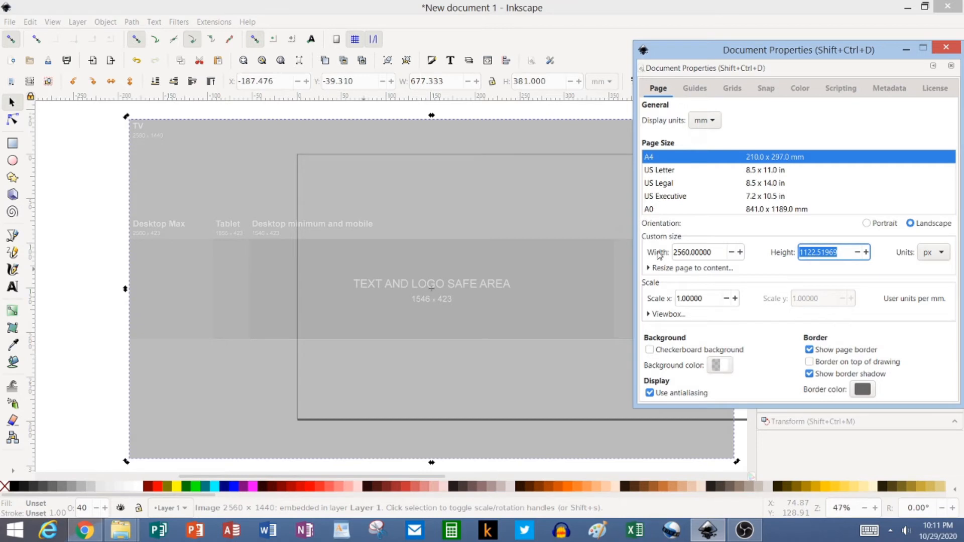
{"action": "type", "text": "423"}
{"action": "key", "text": "Tab"}
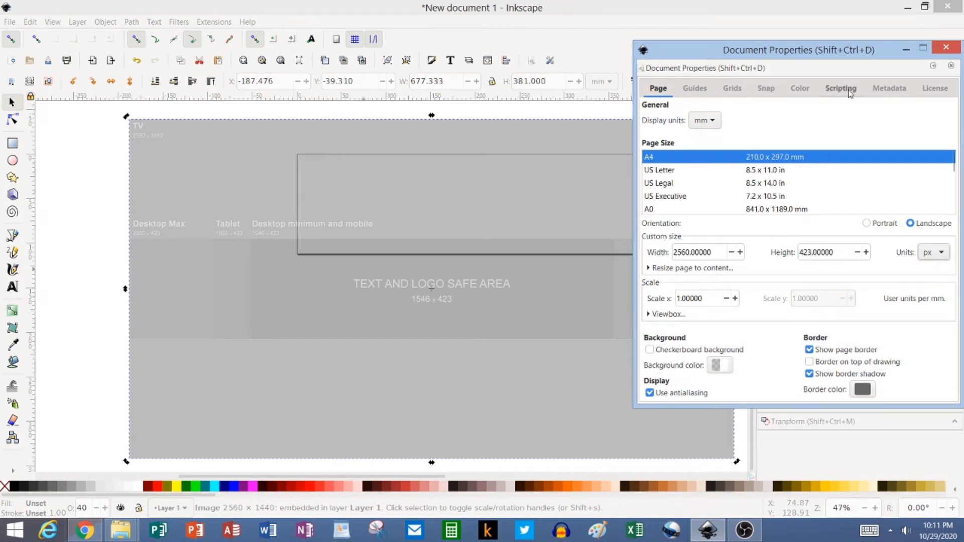
{"action": "left_click", "coordinate": [947, 48]}
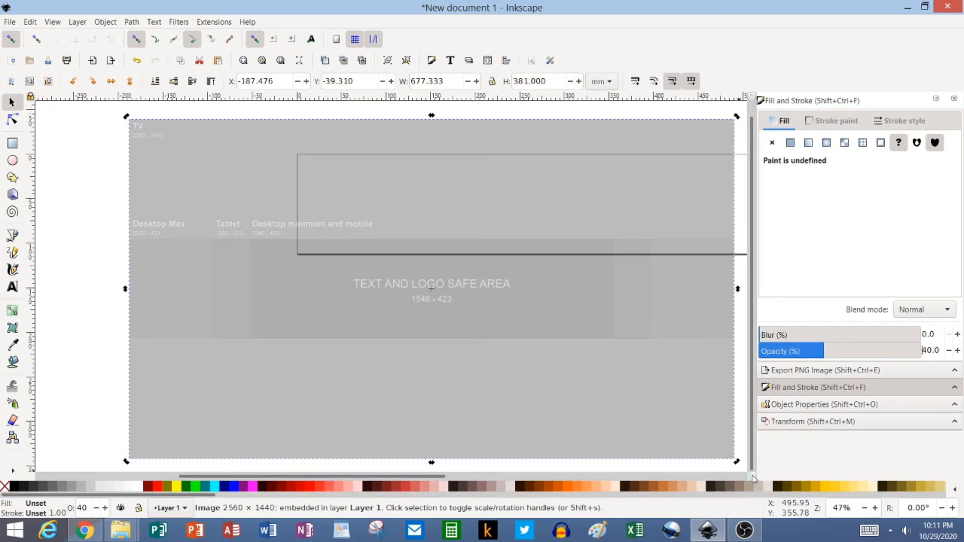
Reposition the template image so its Desktop Max 2560 × 423 band lines up with the page, at about X 0.6 mm, Y -134.3 mm.
{"action": "left_click_drag", "start_coordinate": [415, 477], "coordinate": [480, 479]}
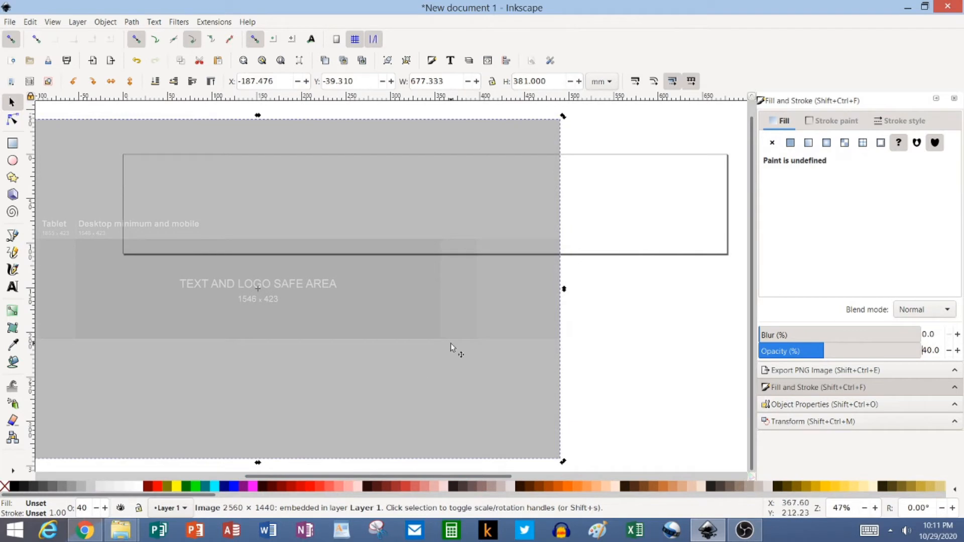
{"action": "left_click_drag", "start_coordinate": [396, 311], "coordinate": [567, 228]}
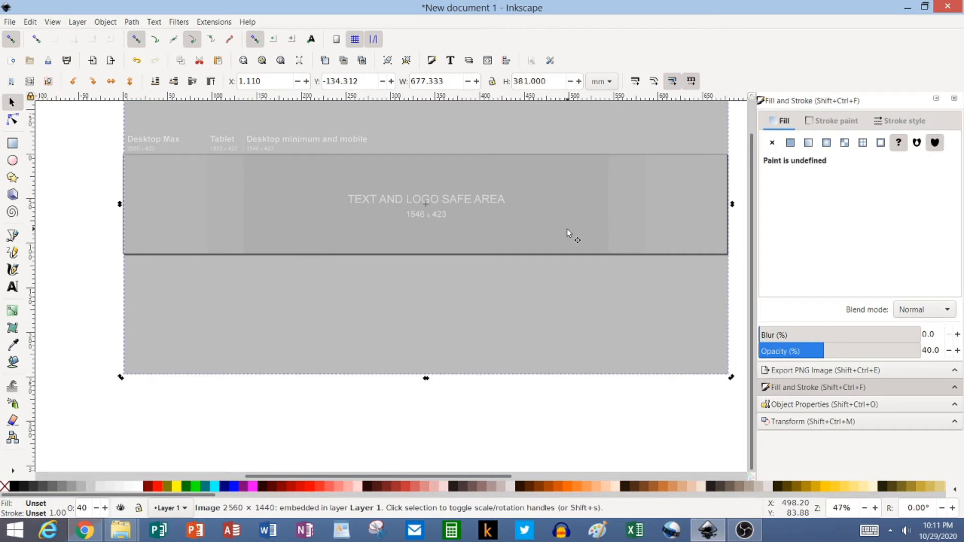
{"action": "key", "text": "Right"}
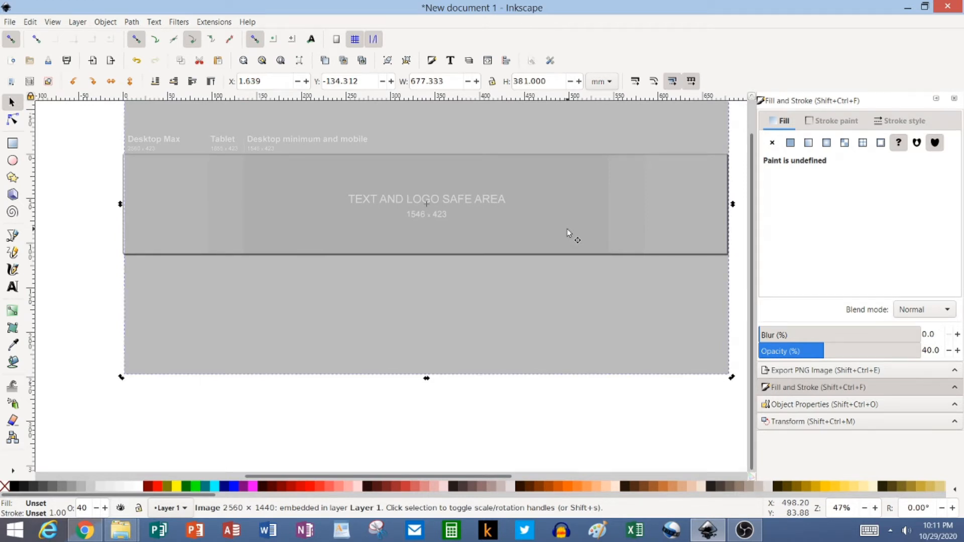
{"action": "key", "text": "Left"}
{"action": "key", "text": "Left"}
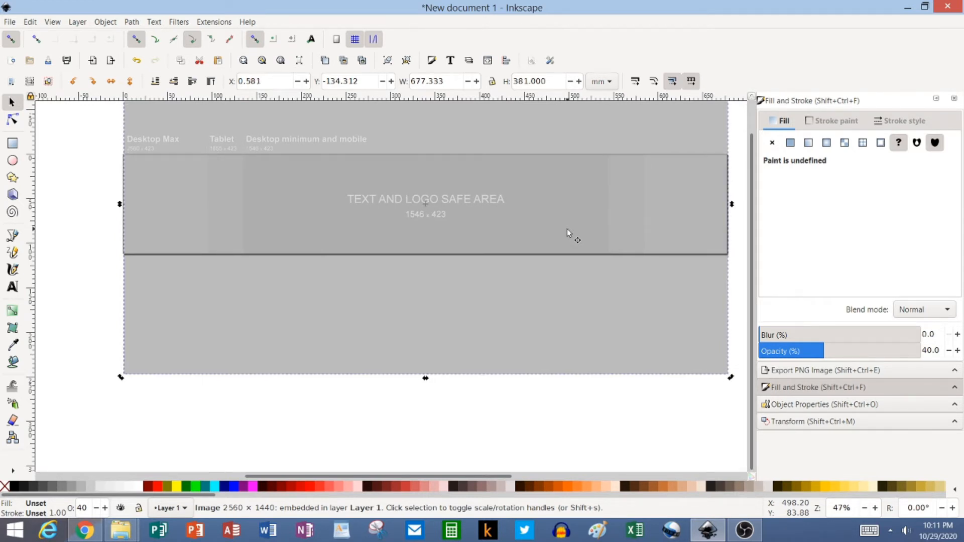
Import the background-removed Profile image of the man lifting a recliner from the MyBlocksStronestMan folder.
{"action": "scroll", "coordinate": [754, 351], "scroll_direction": "up", "scroll_amount": 1}
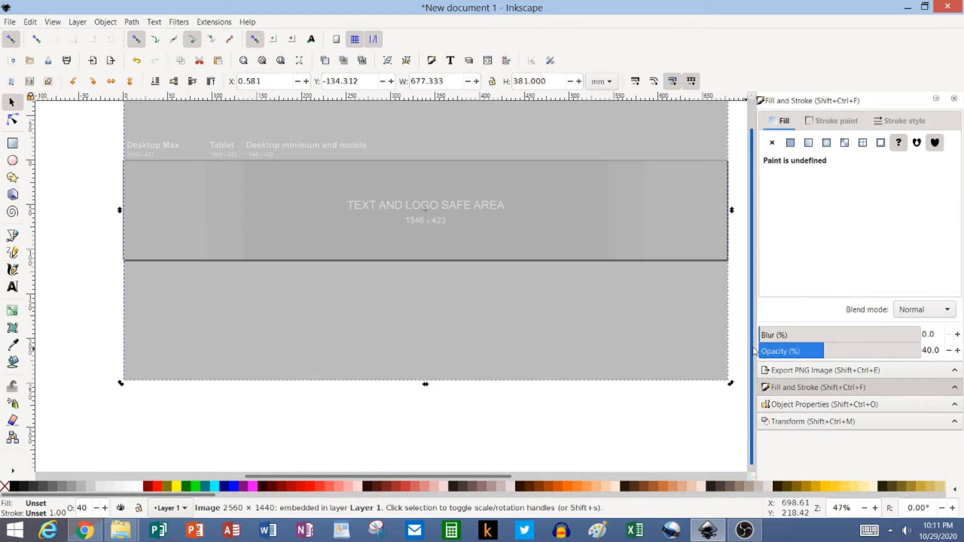
{"action": "scroll", "coordinate": [754, 351], "scroll_direction": "up", "scroll_amount": 3}
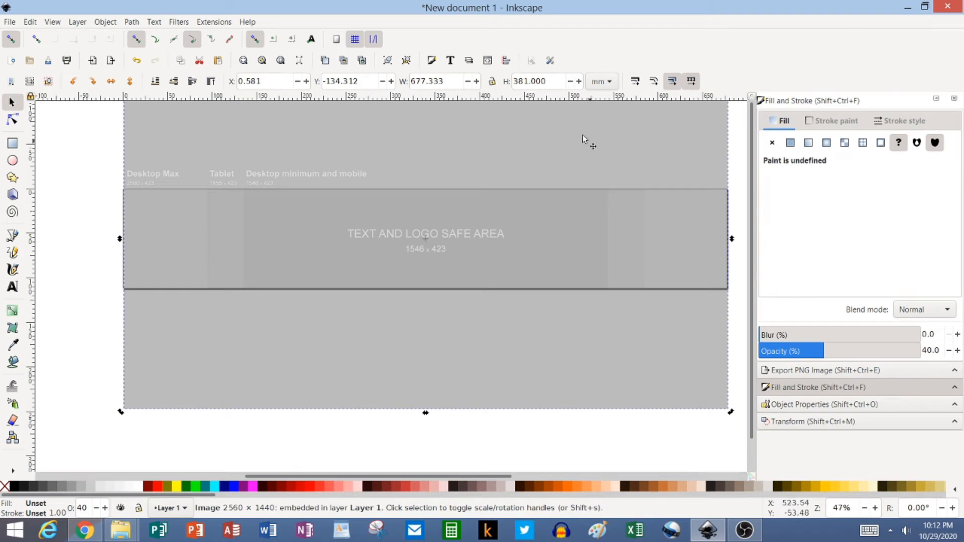
{"action": "left_click", "coordinate": [875, 508]}
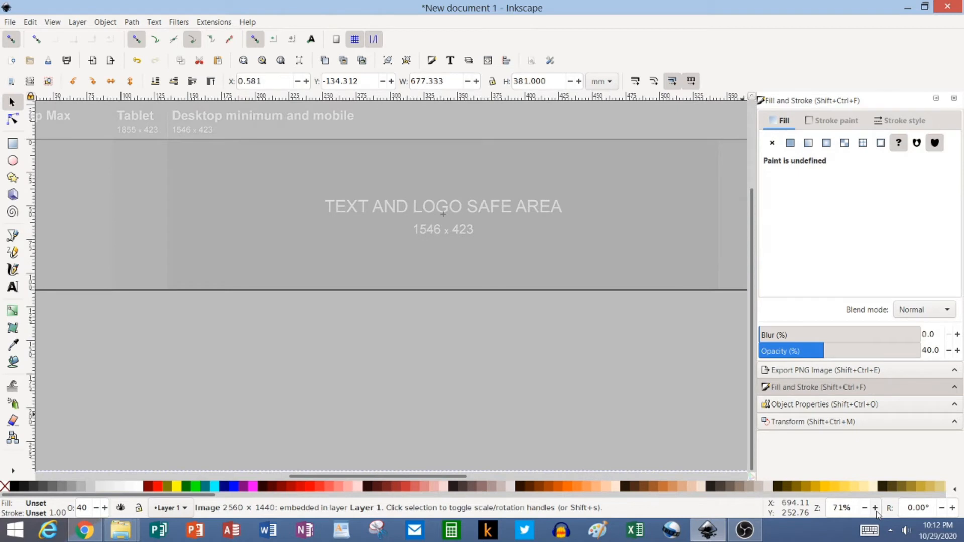
{"action": "left_click", "coordinate": [875, 512]}
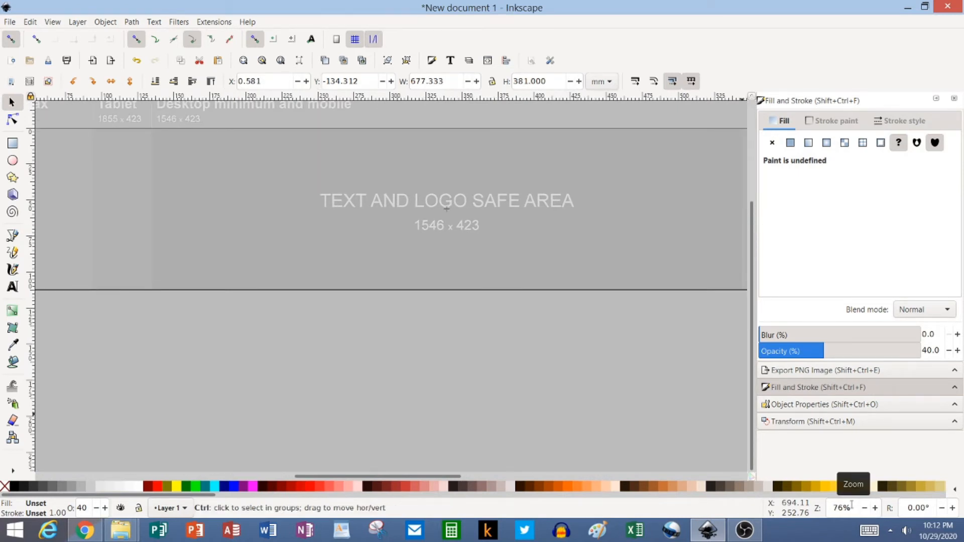
{"action": "key", "text": "ctrl+i"}
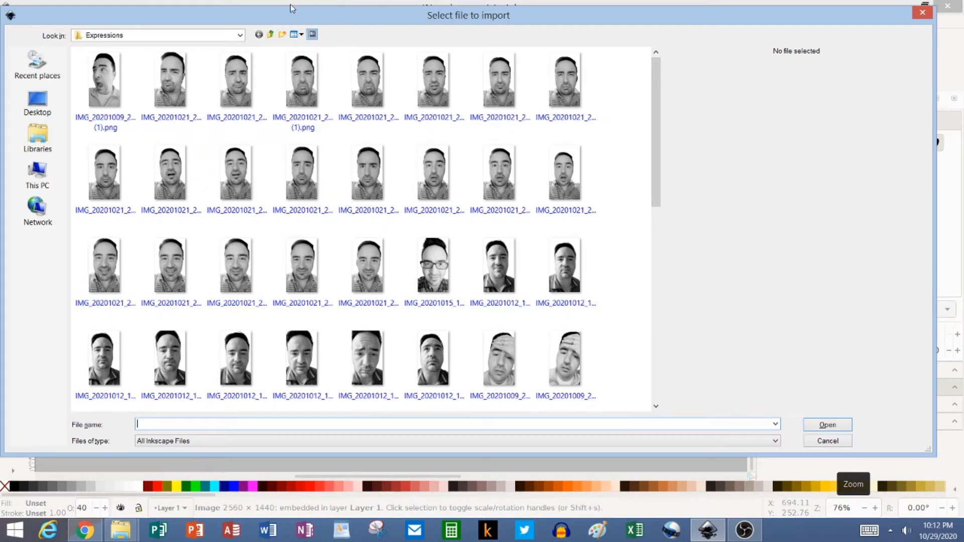
{"action": "left_click", "coordinate": [239, 36]}
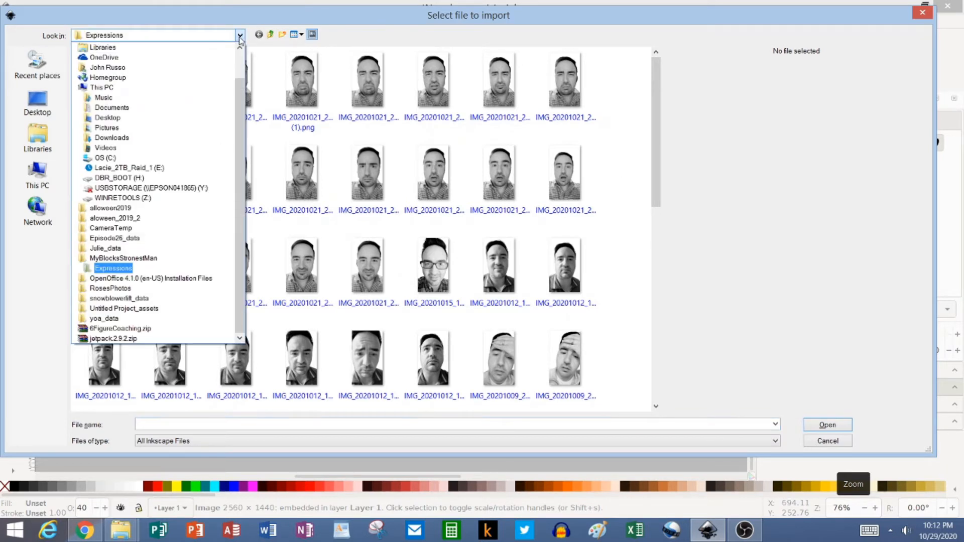
{"action": "left_click", "coordinate": [151, 260]}
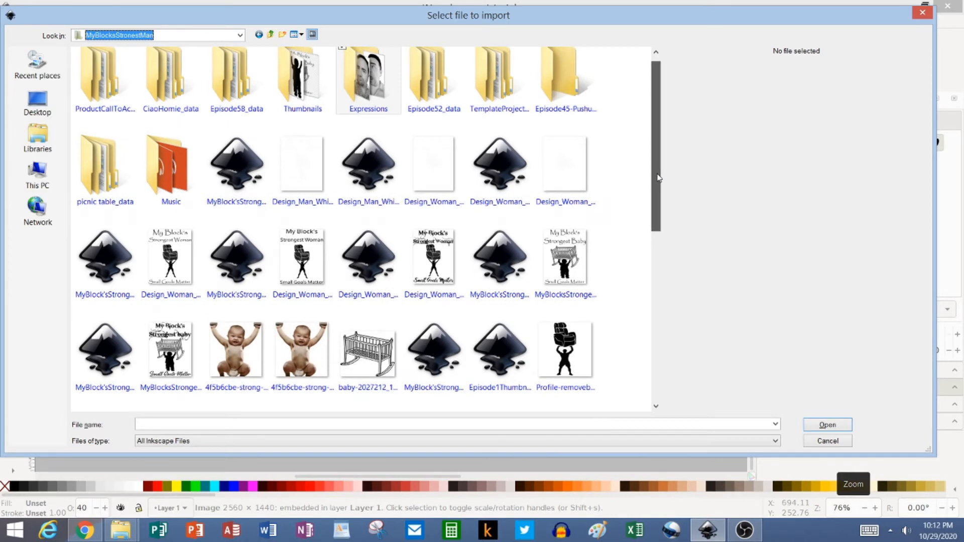
{"action": "left_click_drag", "start_coordinate": [656, 173], "coordinate": [685, 303]}
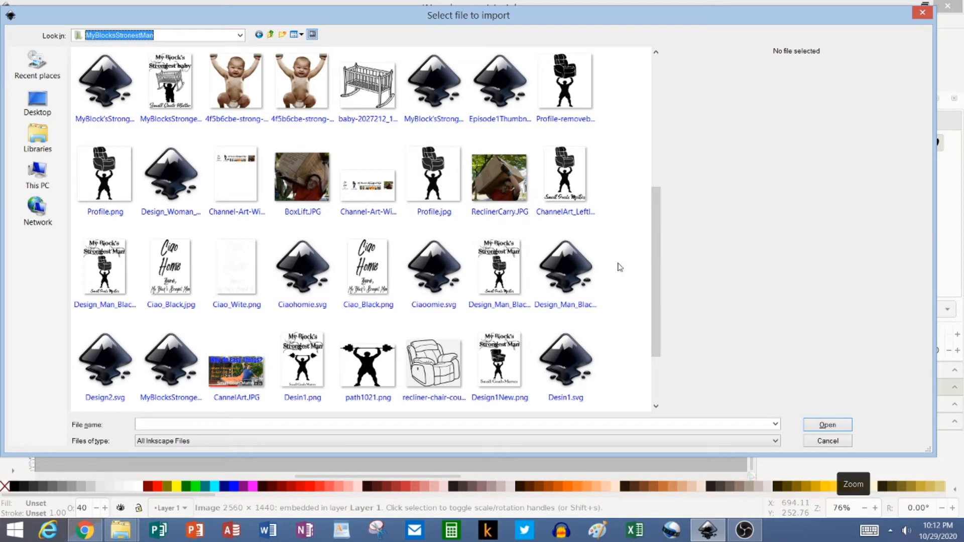
{"action": "double_click", "coordinate": [572, 122]}
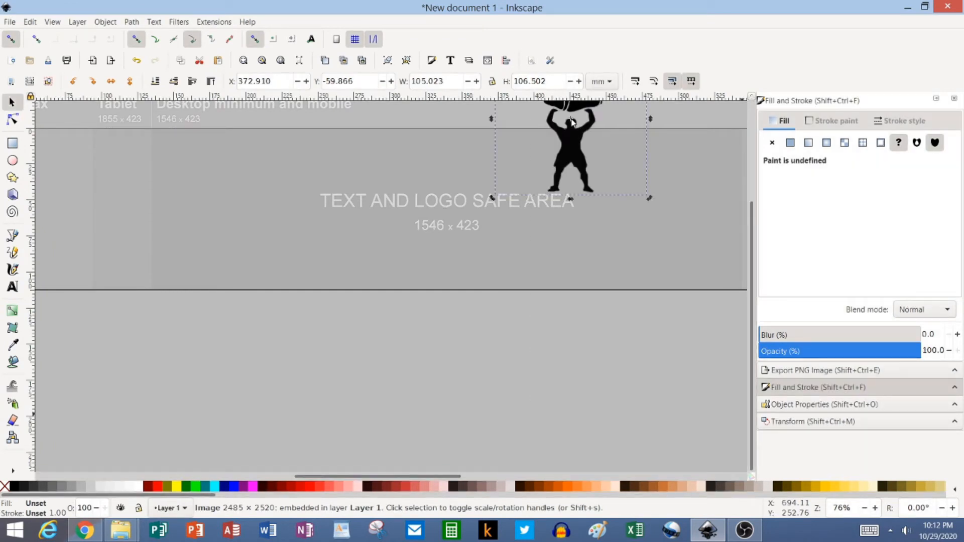
Move the recliner-lifting silhouette to the left end of the text and logo safe area, at about X 139 mm, Y 3 mm.
{"action": "key", "text": "Left"}
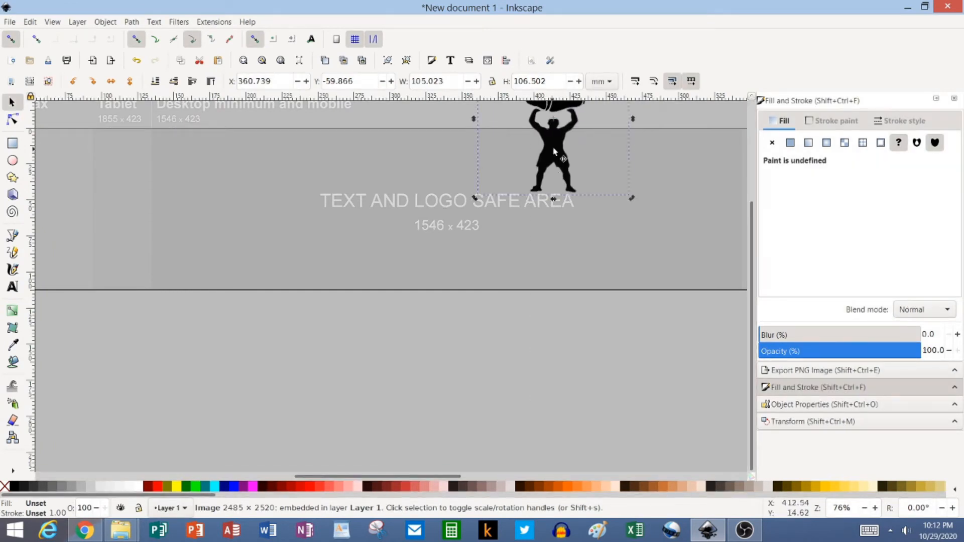
{"action": "left_click_drag", "start_coordinate": [552, 151], "coordinate": [230, 240]}
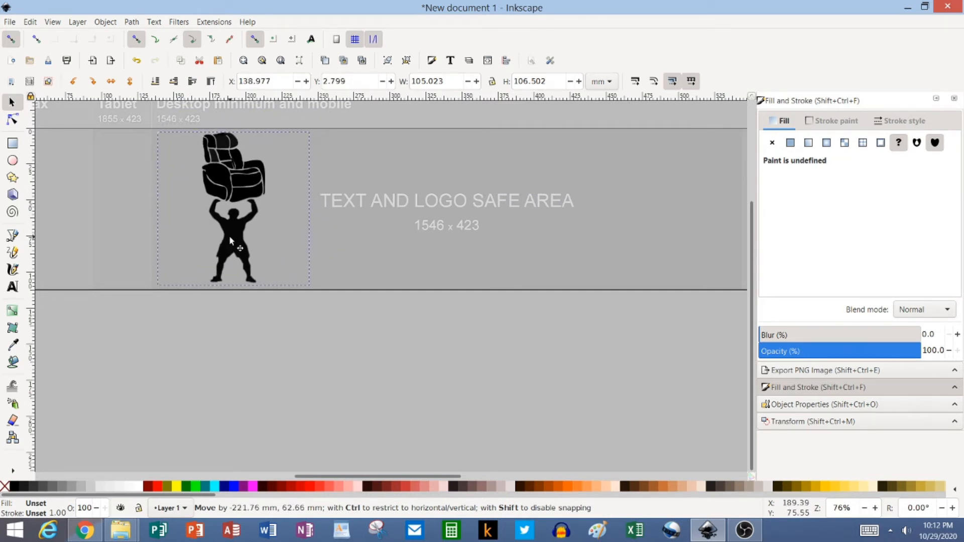
{"action": "left_click_drag", "start_coordinate": [229, 237], "coordinate": [229, 237]}
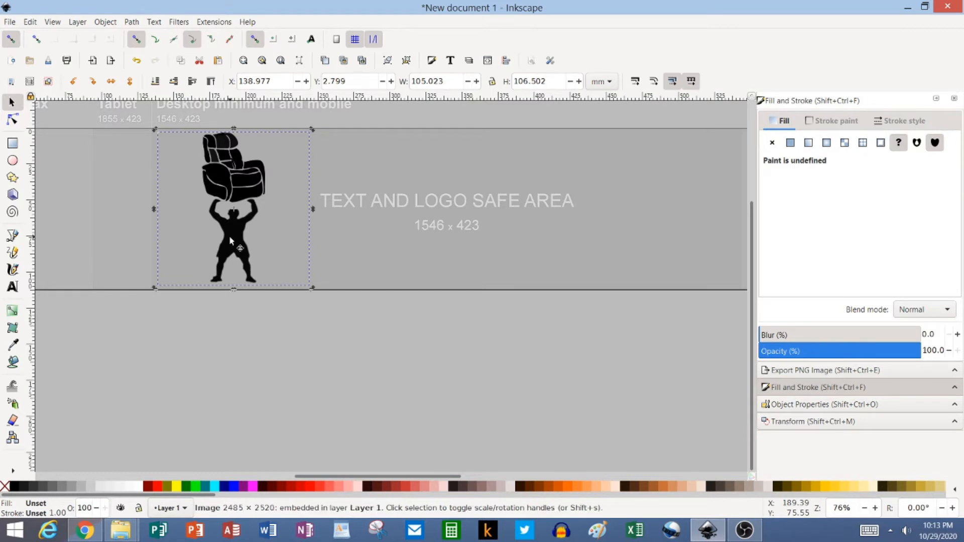
{"action": "left_click", "coordinate": [441, 406]}
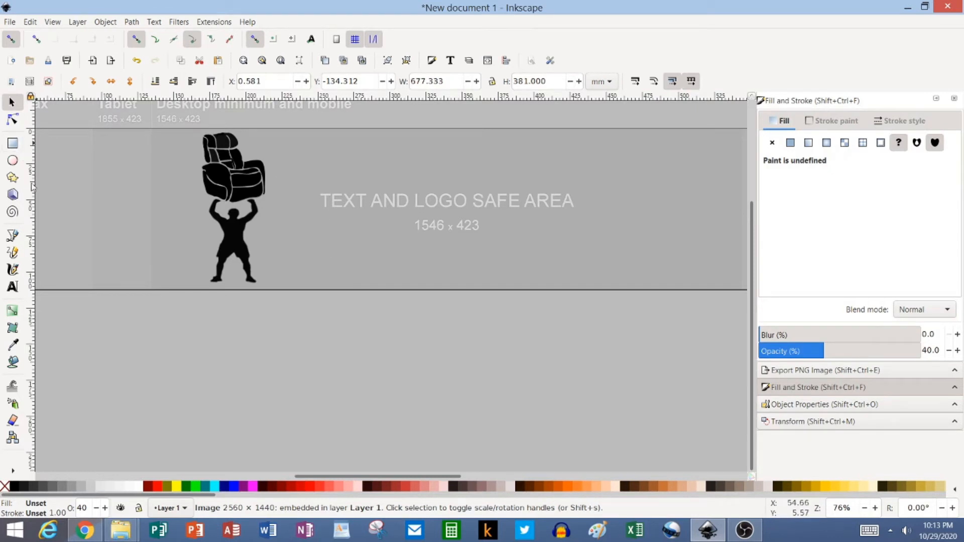
Create a text frame beside the silhouette's recliner containing "My Block's" and "Strongest Man" on two lines.
{"action": "left_click", "coordinate": [12, 287]}
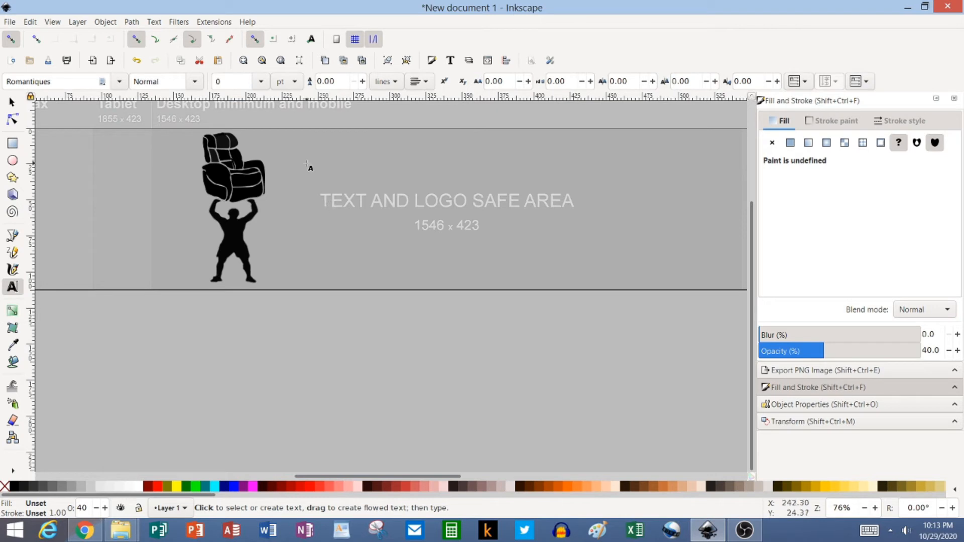
{"action": "left_click_drag", "start_coordinate": [279, 136], "coordinate": [665, 197]}
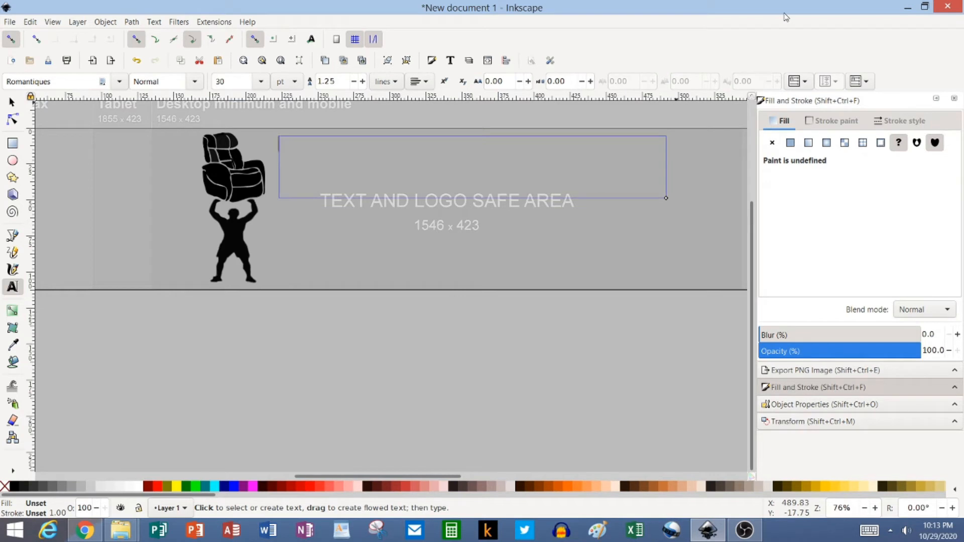
{"action": "type", "text": "MY"}
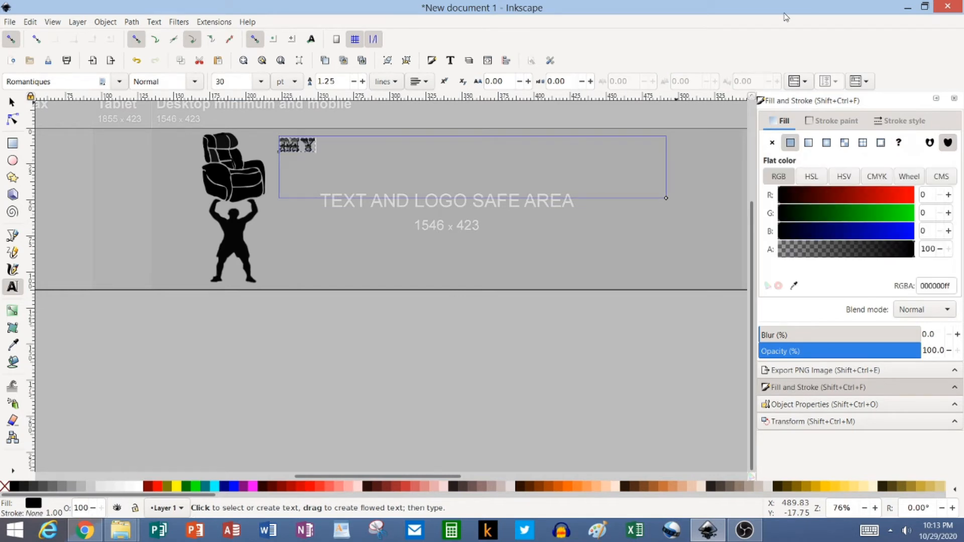
{"action": "type", "text": " BLOCK"}
{"action": "key", "text": "Return"}
{"action": "type", "text": "S"}
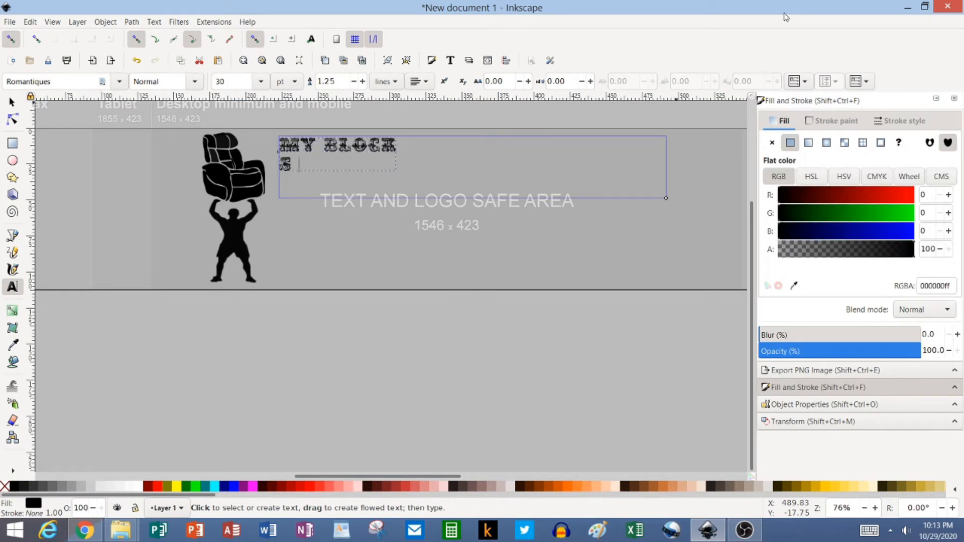
{"action": "key", "text": "Return"}
{"action": "type", "text": "STRONG"}
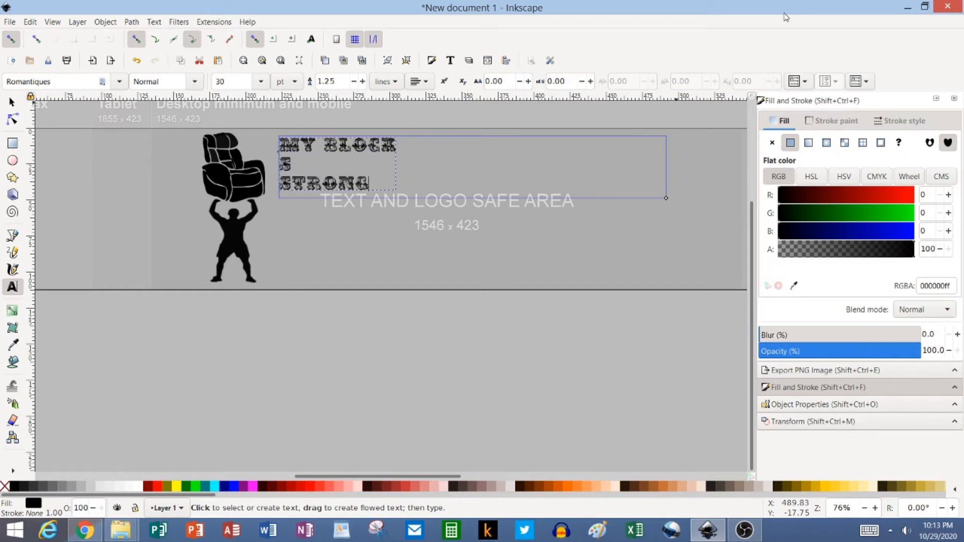
{"action": "type", "text": "EST MAN"}
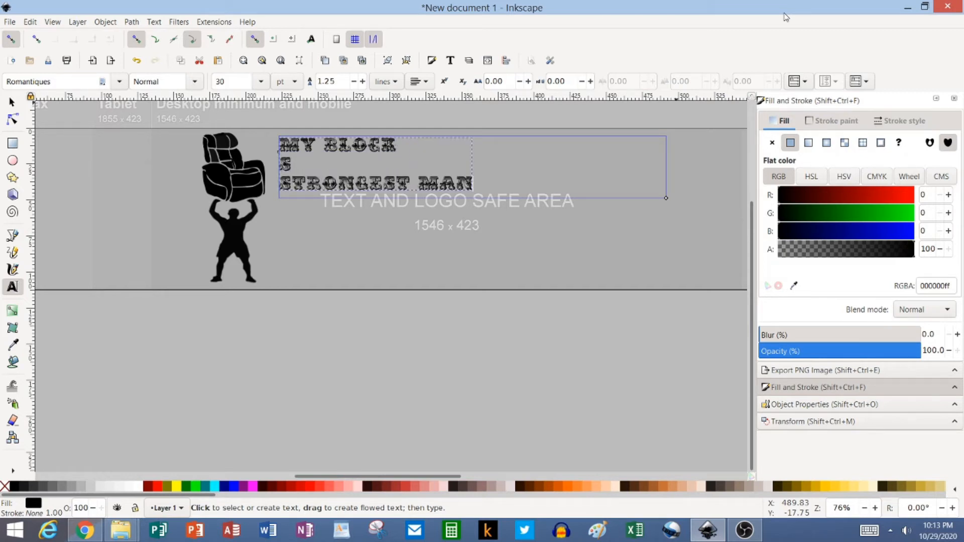
{"action": "key", "text": "BackSpace"}
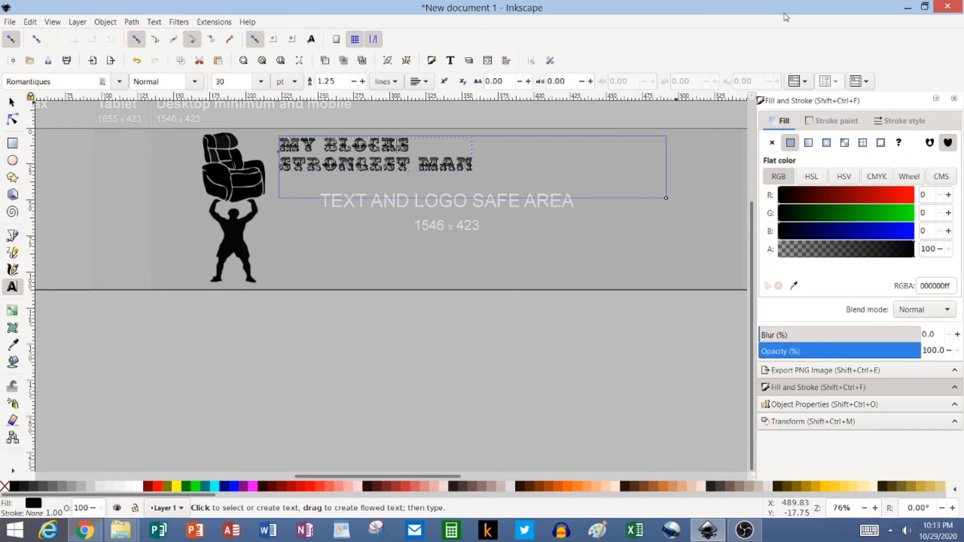
{"action": "type", "text": "'"}
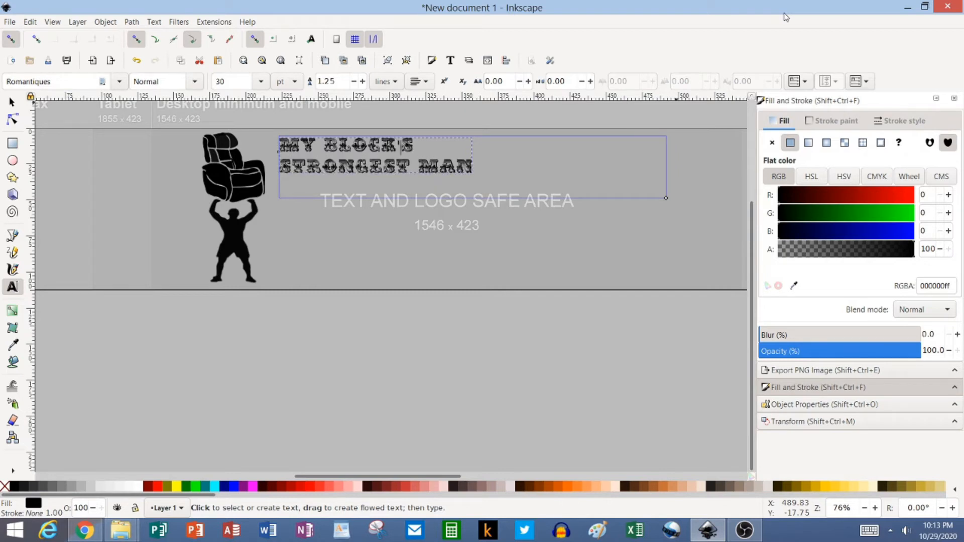
Center-align all the banner title text and change its font to Aharoni.
{"action": "key", "text": "ctrl+a"}
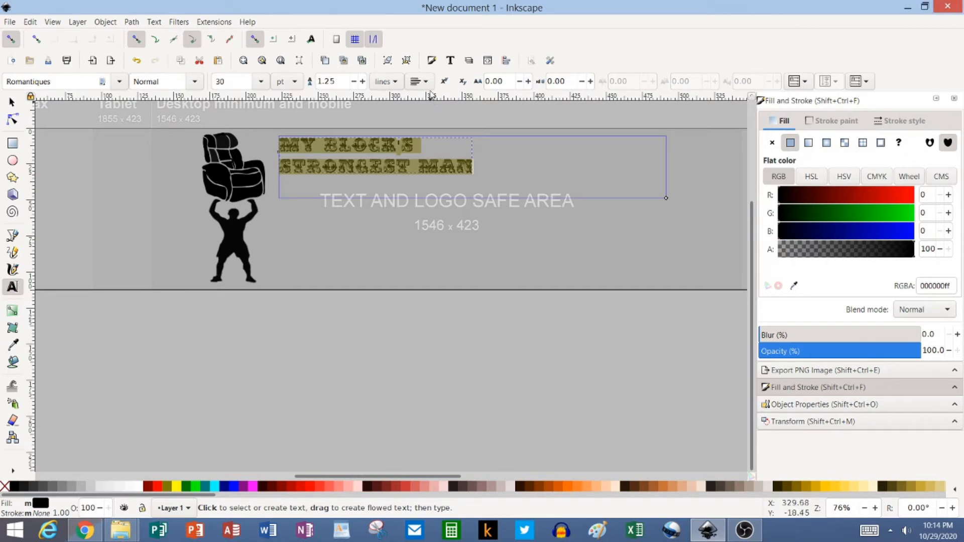
{"action": "left_click", "coordinate": [428, 84]}
{"action": "left_click", "coordinate": [425, 99]}
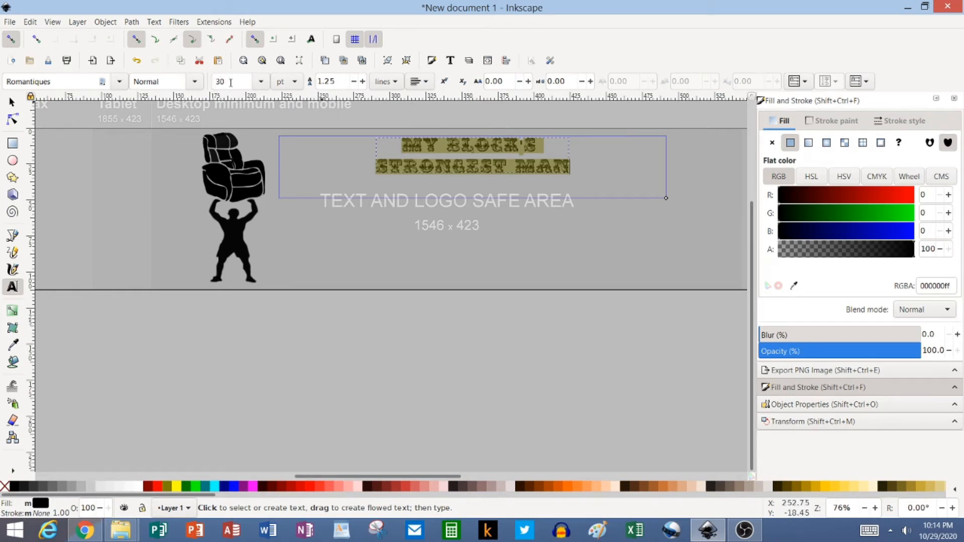
{"action": "left_click", "coordinate": [119, 82]}
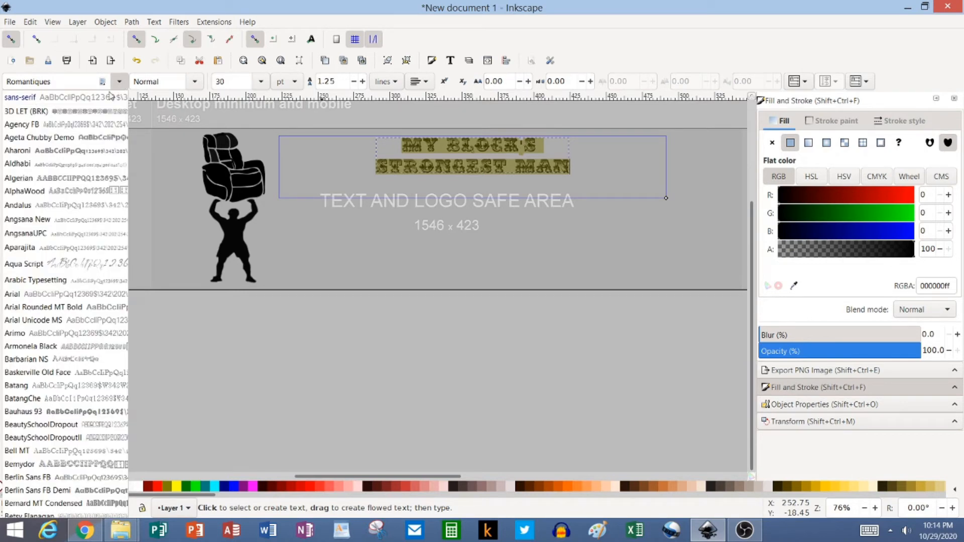
{"action": "left_click", "coordinate": [26, 156]}
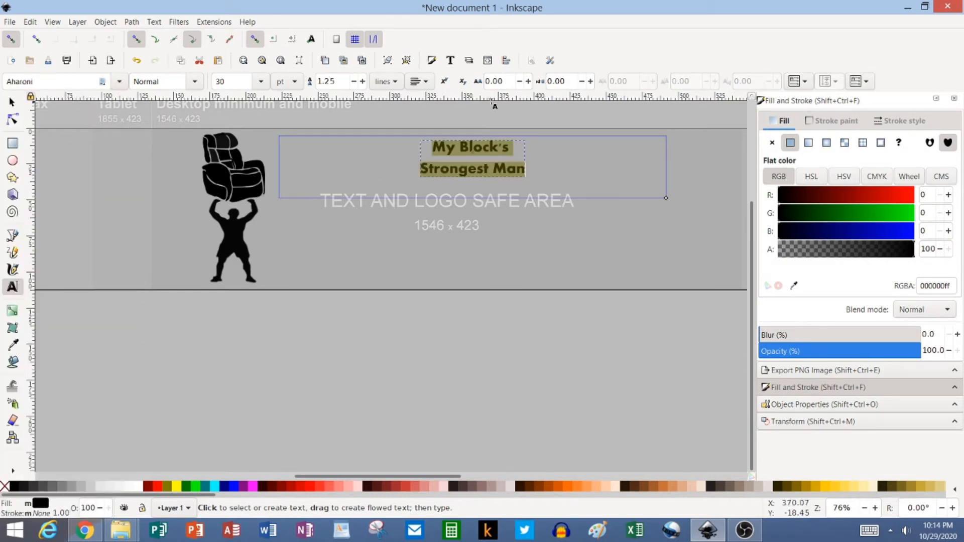
{"action": "left_click", "coordinate": [235, 81]}
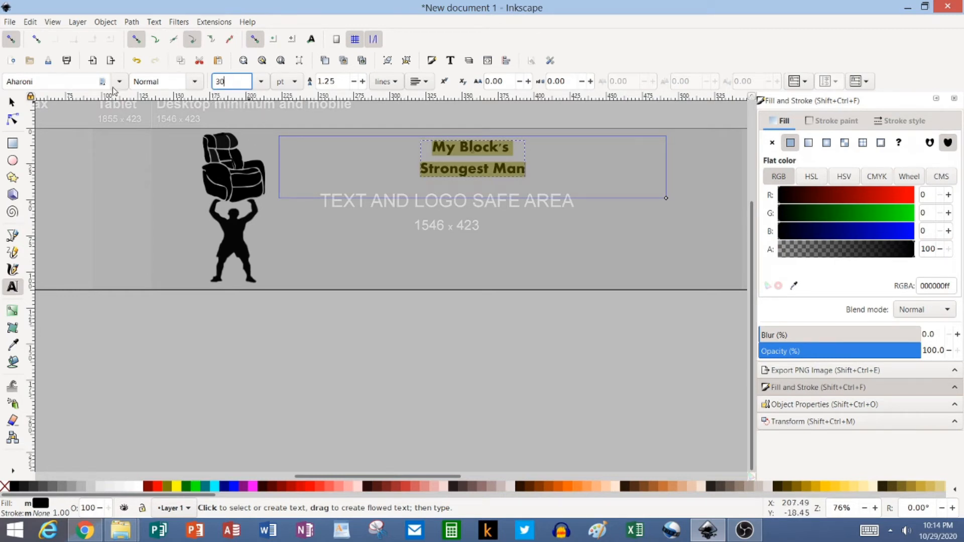
Scale the "My Block's Strongest Man" text up proportionally to about 217 mm wide by 76 mm high.
{"action": "left_click", "coordinate": [10, 104]}
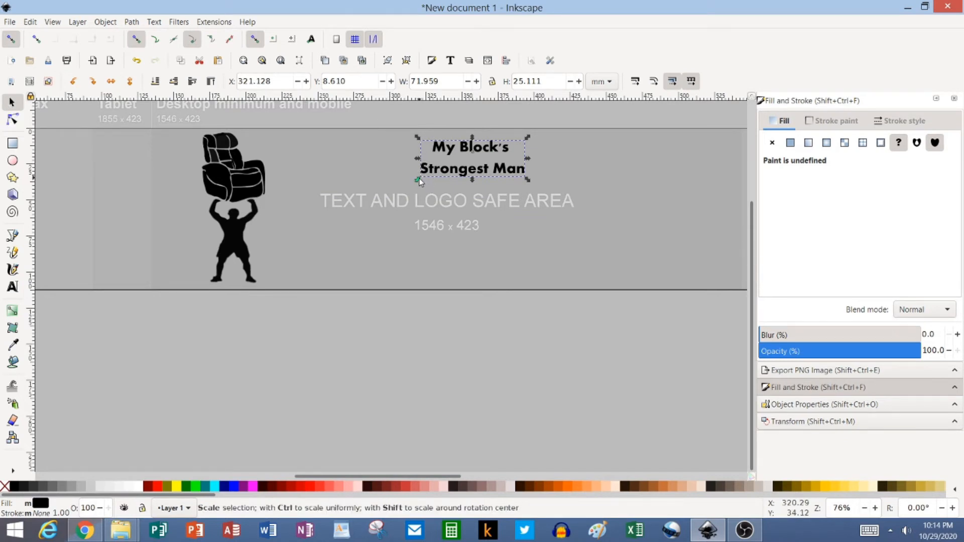
{"action": "left_click_drag", "start_coordinate": [420, 178], "coordinate": [282, 316]}
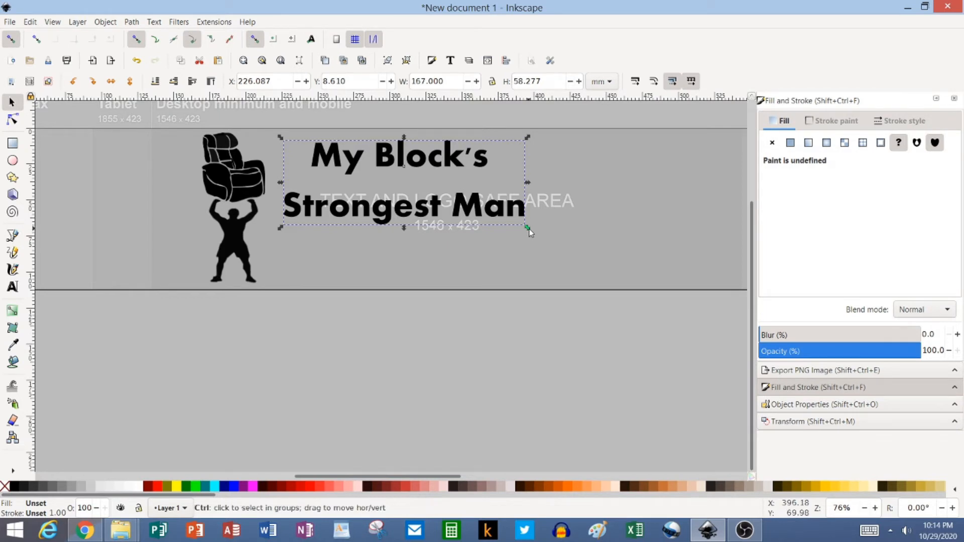
{"action": "left_click_drag", "start_coordinate": [528, 230], "coordinate": [600, 279]}
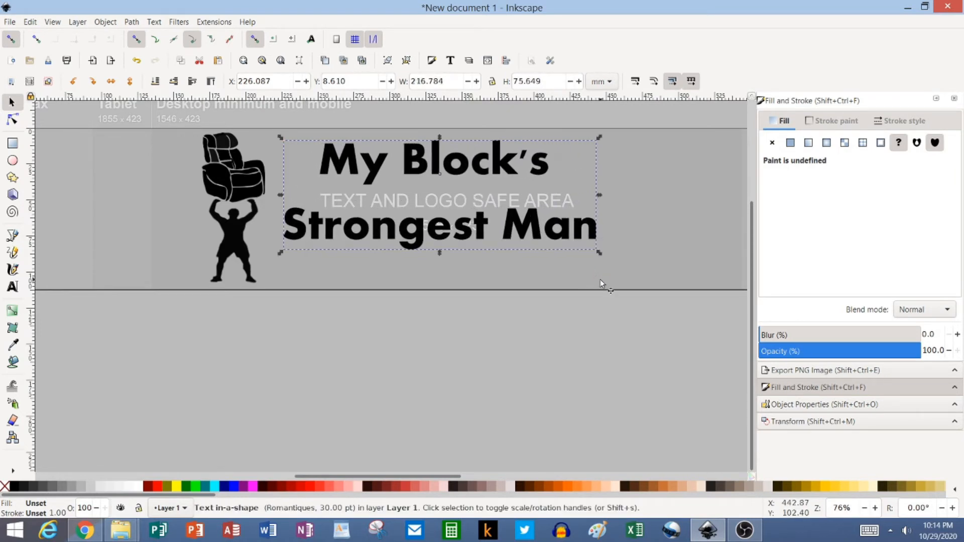
Nudge the enlarged title text right, away from the silhouette, to about X 238 mm.
{"action": "key", "text": "Right"}
{"action": "key", "text": "Right"}
{"action": "key", "text": "Right"}
{"action": "key", "text": "Right"}
{"action": "key", "text": "Right"}
{"action": "key", "text": "Right"}
{"action": "key", "text": "Right"}
{"action": "key", "text": "Right"}
{"action": "key", "text": "Right"}
{"action": "key", "text": "Right"}
{"action": "key", "text": "Right"}
{"action": "key", "text": "Right"}
{"action": "key", "text": "Right"}
{"action": "key", "text": "Right"}
{"action": "key", "text": "Right"}
{"action": "key", "text": "Right"}
{"action": "key", "text": "Right"}
{"action": "key", "text": "Right"}
{"action": "key", "text": "Right"}
{"action": "key", "text": "Right"}
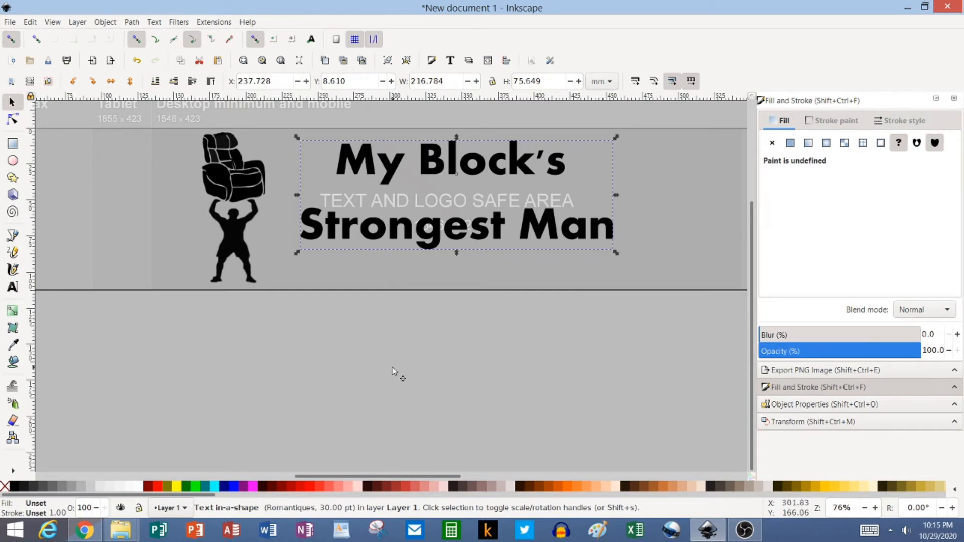
Add a new layer named Layer 2 above the current layer, then select the template image.
{"action": "left_click", "coordinate": [80, 23]}
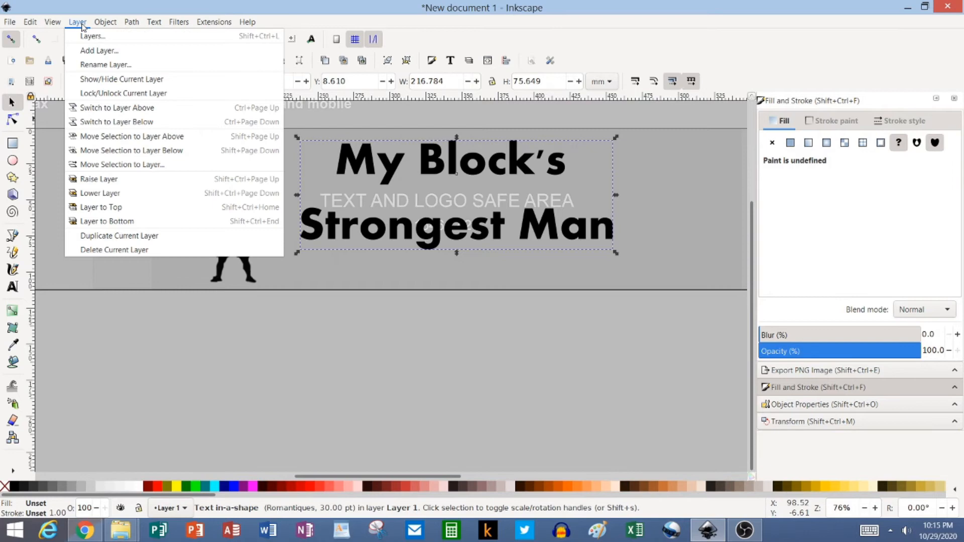
{"action": "left_click", "coordinate": [95, 51]}
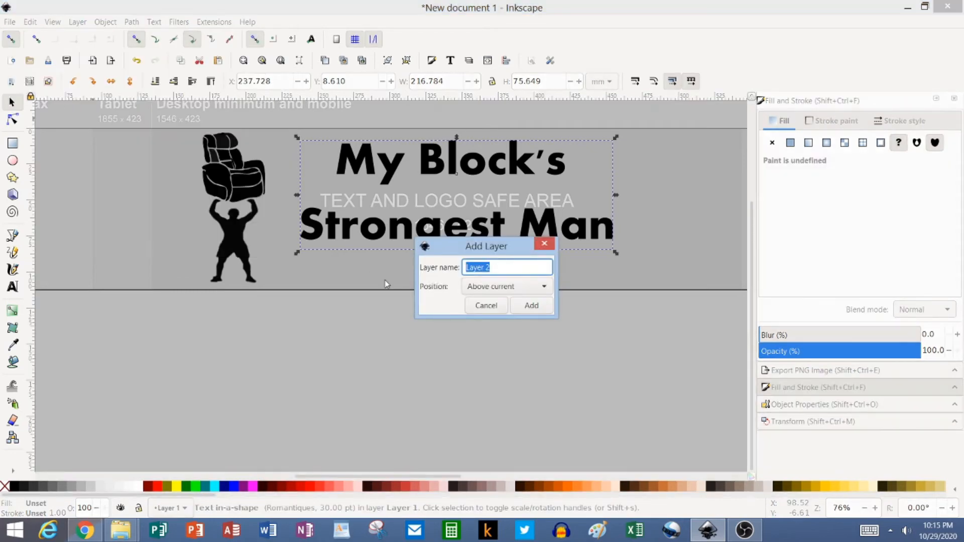
{"action": "left_click", "coordinate": [531, 306]}
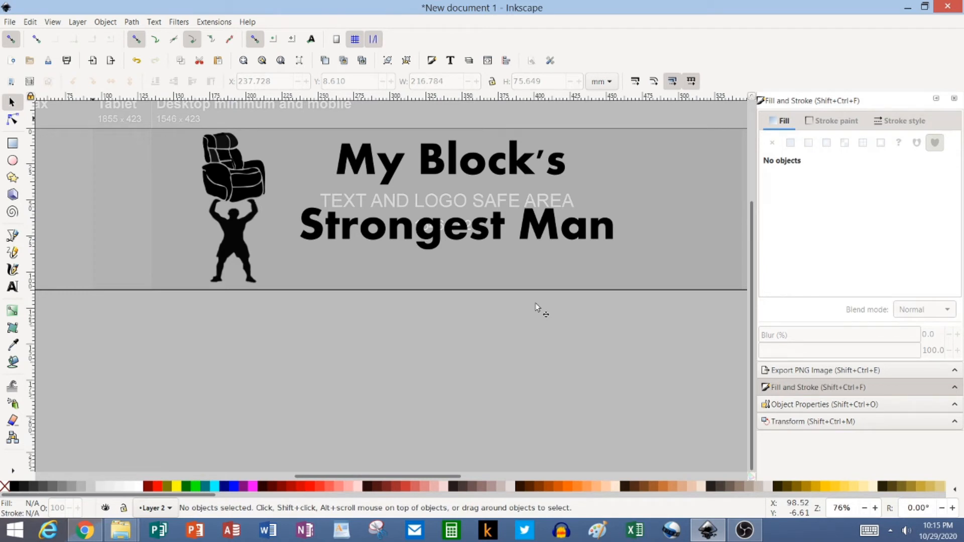
{"action": "left_click", "coordinate": [500, 409]}
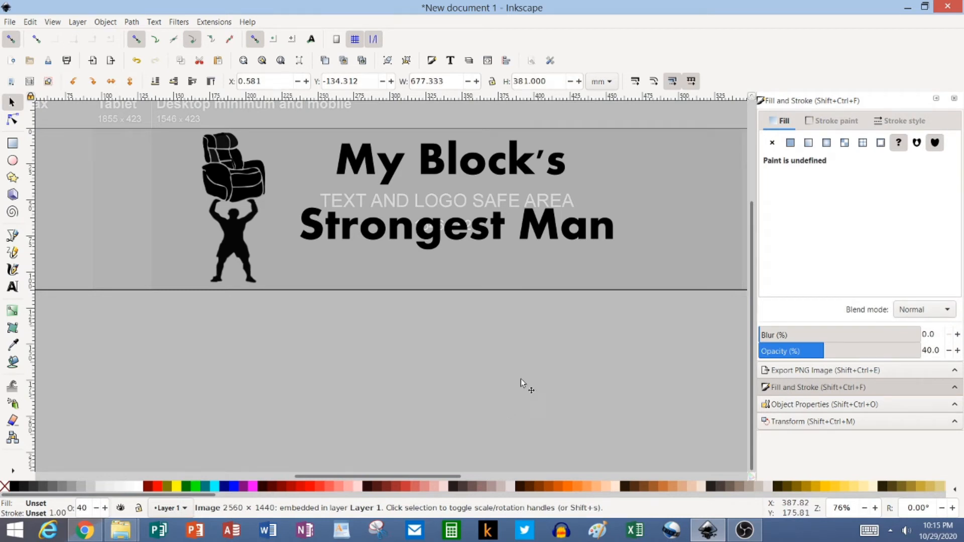
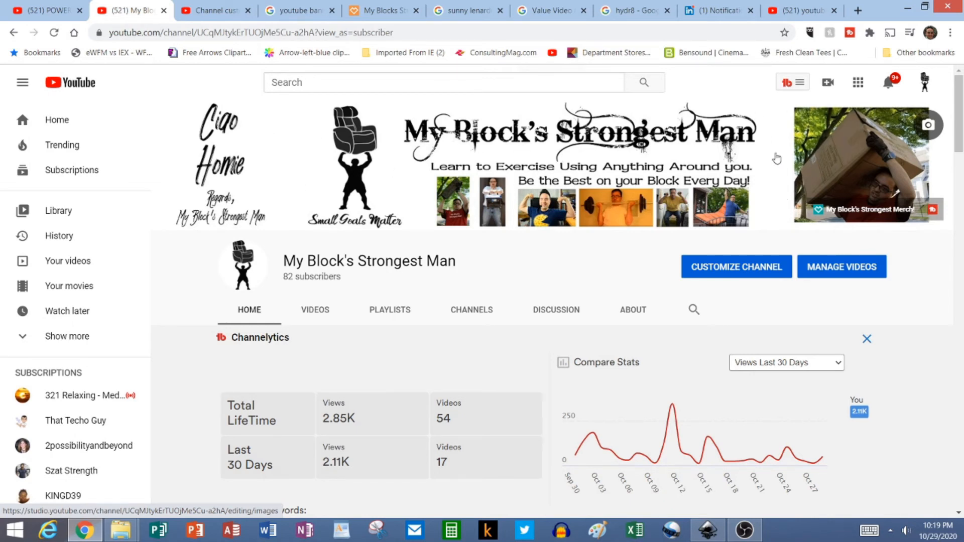
Switch back to Inkscape and import the first open-mouthed portrait photo from the Expressions folder.
{"action": "key", "text": "alt+Tab"}
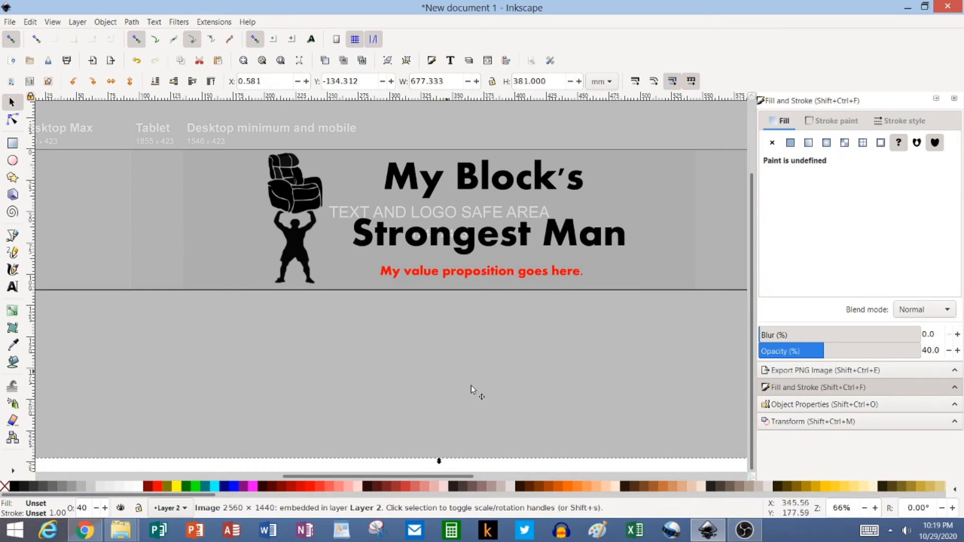
{"action": "left_click_drag", "start_coordinate": [433, 478], "coordinate": [380, 473]}
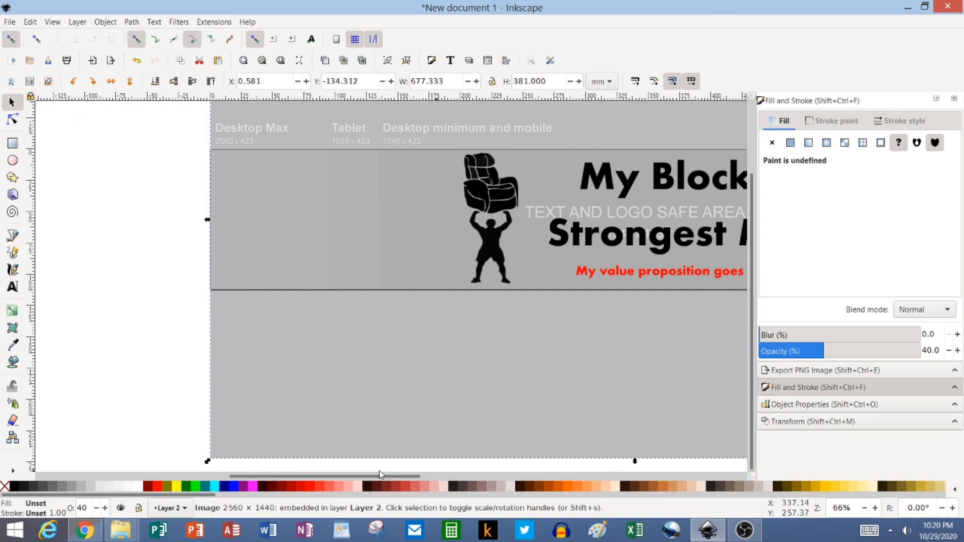
{"action": "key", "text": "ctrl+i"}
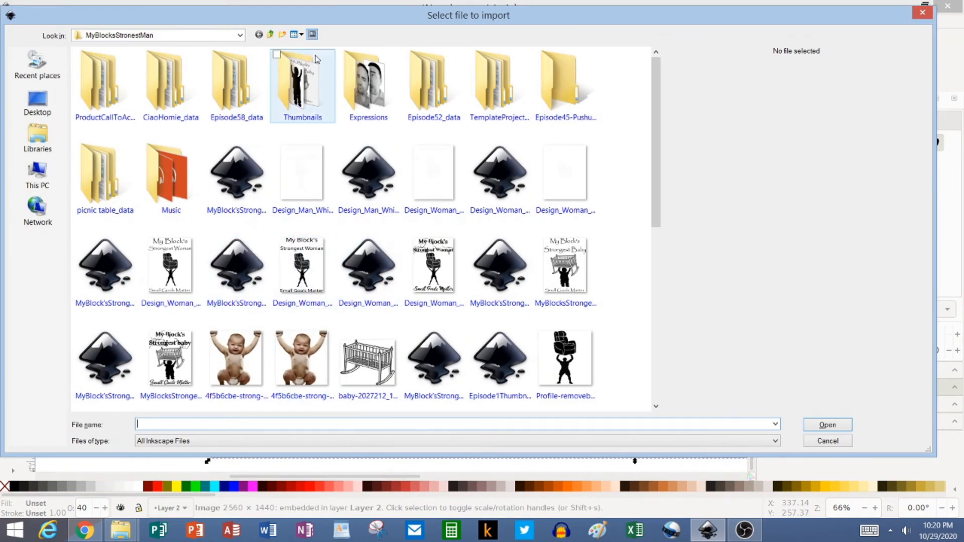
{"action": "double_click", "coordinate": [380, 89]}
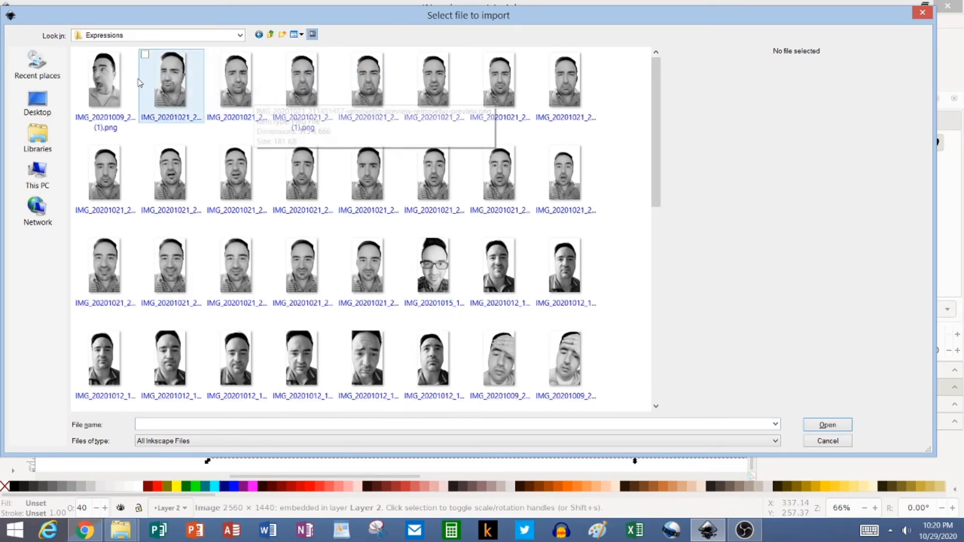
{"action": "double_click", "coordinate": [105, 81]}
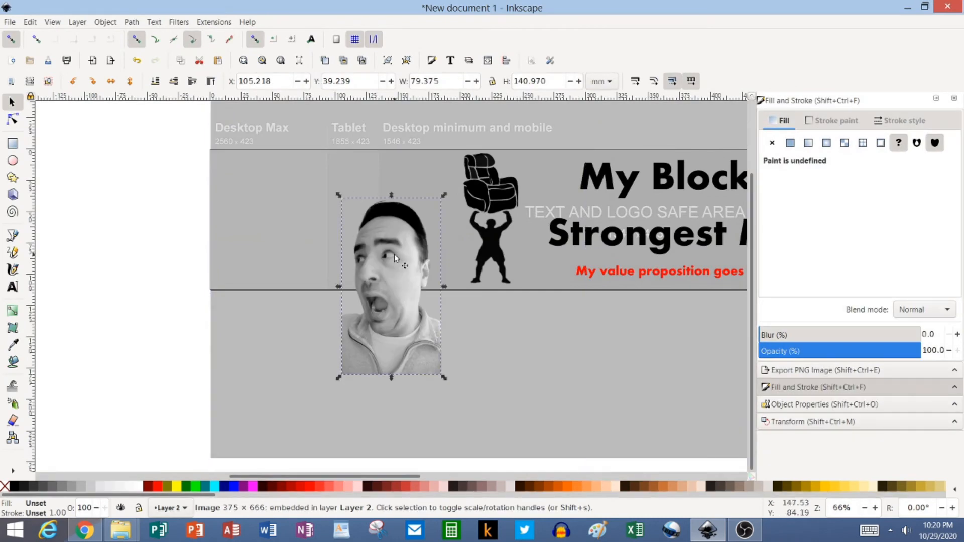
Scale the open-mouthed portrait down to fit the banner's height and place it at the left end, under Desktop Max.
{"action": "left_click_drag", "start_coordinate": [393, 256], "coordinate": [283, 196]}
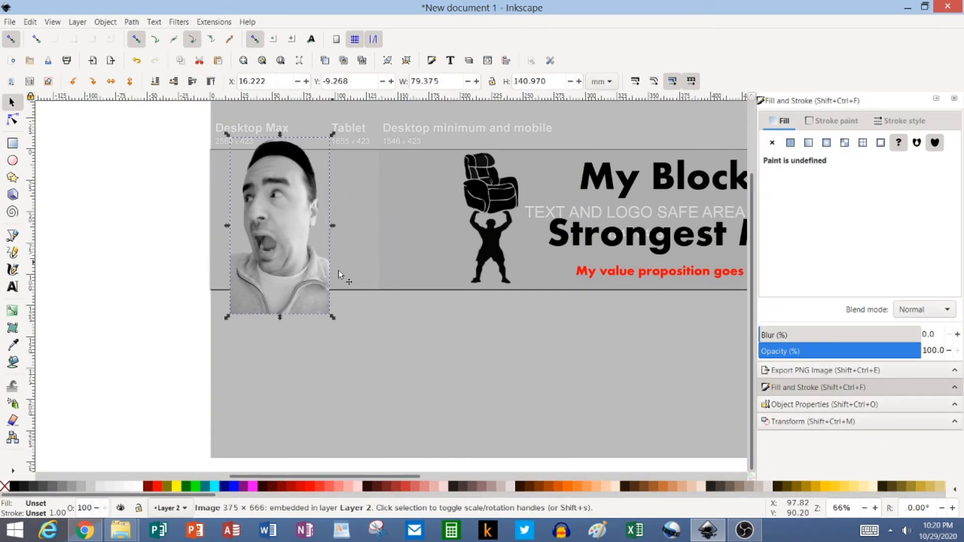
{"action": "left_click_drag", "start_coordinate": [332, 314], "coordinate": [296, 279]}
{"action": "left_click_drag", "start_coordinate": [269, 221], "coordinate": [279, 237]}
{"action": "left_click", "coordinate": [443, 345]}
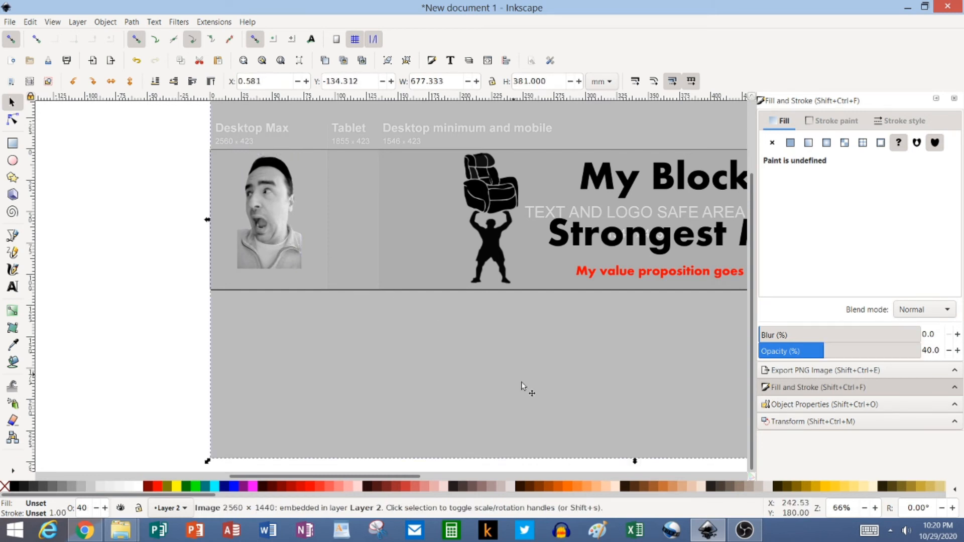
Import the frowning portrait in the checked shirt from the Expressions folder for the banner's right end.
{"action": "left_click_drag", "start_coordinate": [337, 478], "coordinate": [468, 480]}
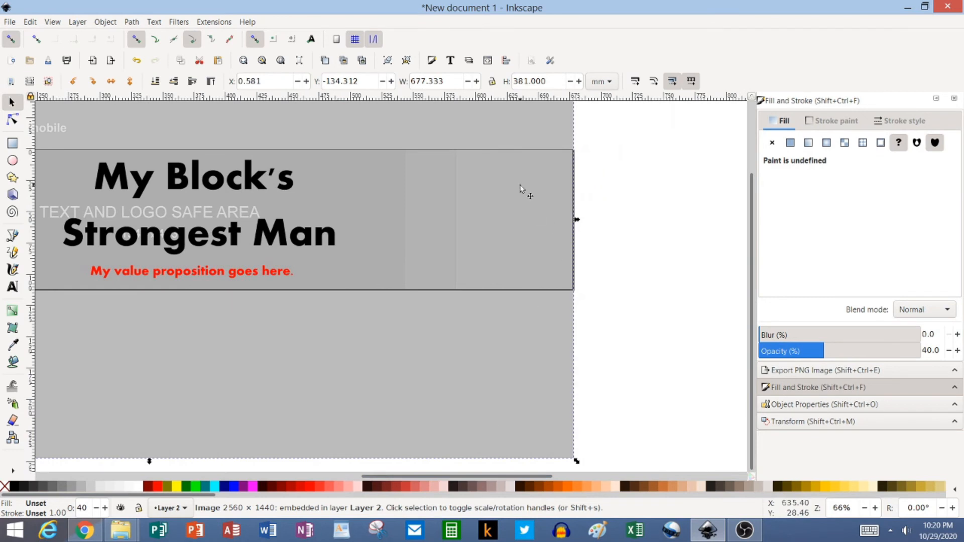
{"action": "left_click", "coordinate": [10, 22]}
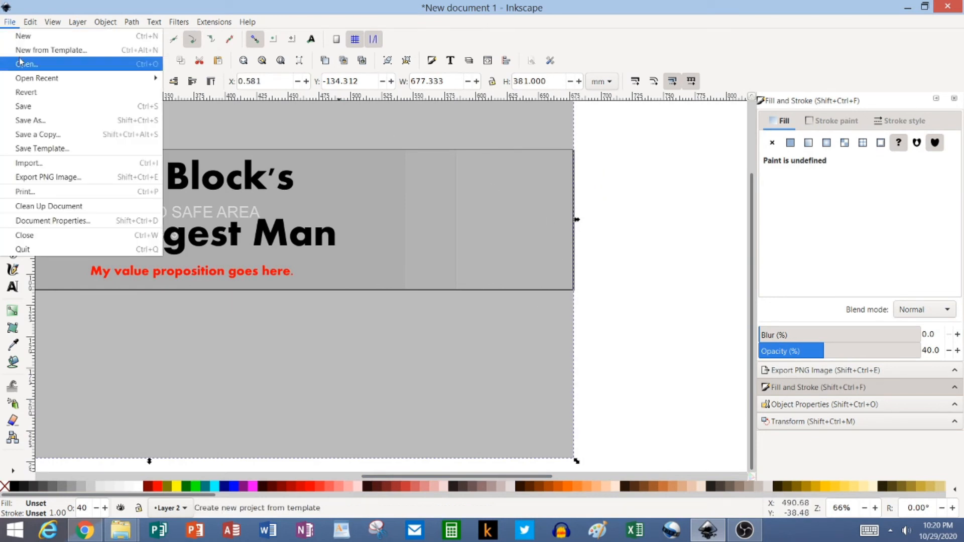
{"action": "left_click", "coordinate": [43, 167]}
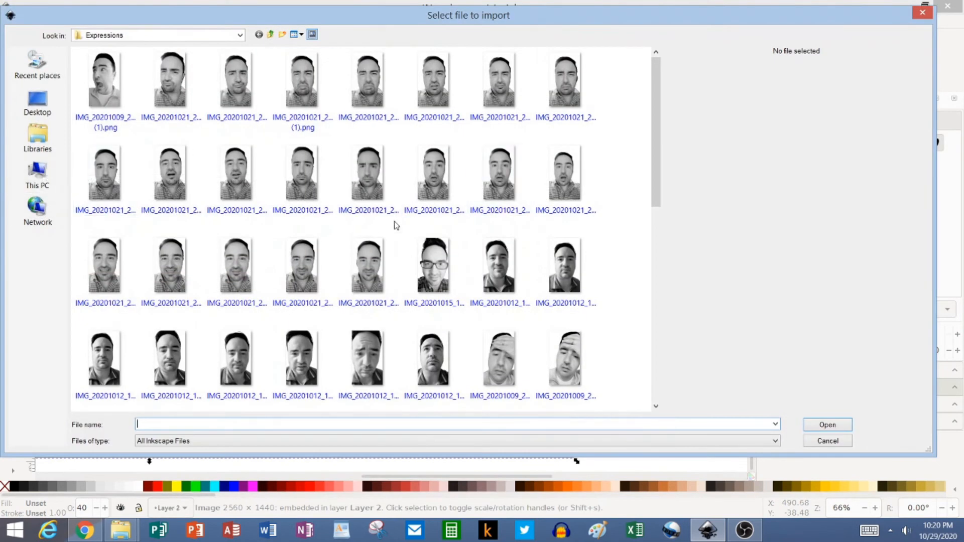
{"action": "double_click", "coordinate": [374, 173]}
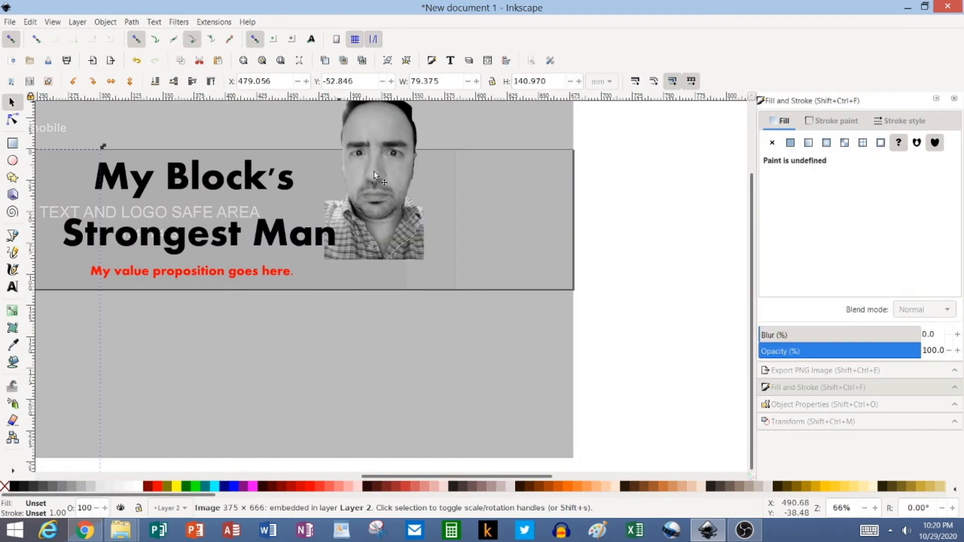
Move the frowning portrait to the banner's right end and scale it to about 60 mm wide by 107 mm high.
{"action": "left_click_drag", "start_coordinate": [382, 173], "coordinate": [507, 205]}
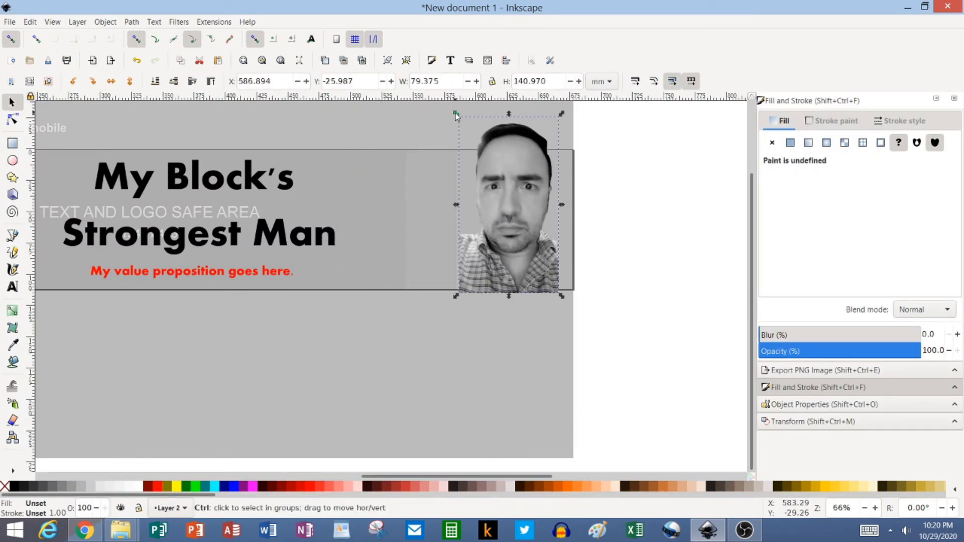
{"action": "left_click_drag", "start_coordinate": [456, 115], "coordinate": [481, 157]}
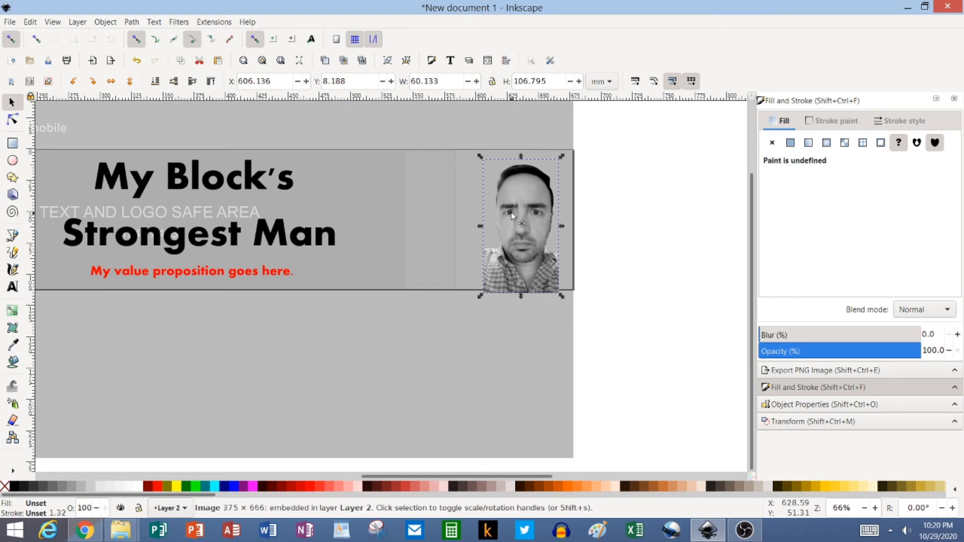
{"action": "left_click_drag", "start_coordinate": [504, 206], "coordinate": [504, 194]}
{"action": "left_click", "coordinate": [646, 326]}
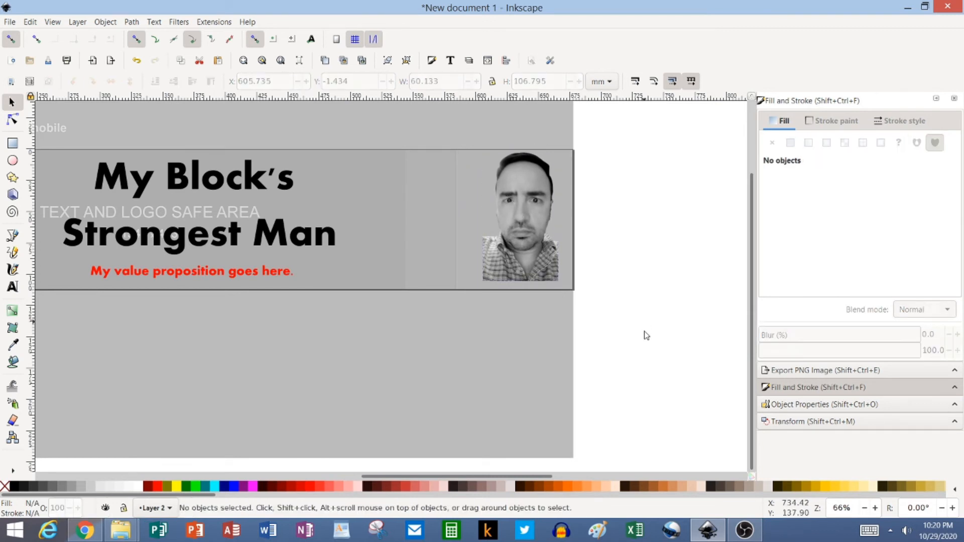
Delete the semi-transparent channel art template image from behind the banner artwork.
{"action": "left_click", "coordinate": [864, 508]}
{"action": "left_click", "coordinate": [864, 508]}
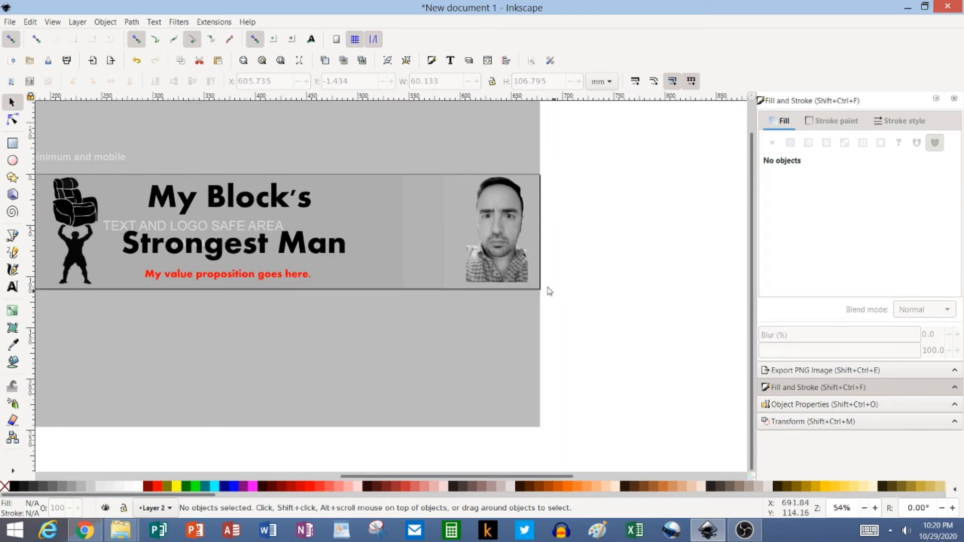
{"action": "left_click", "coordinate": [865, 508]}
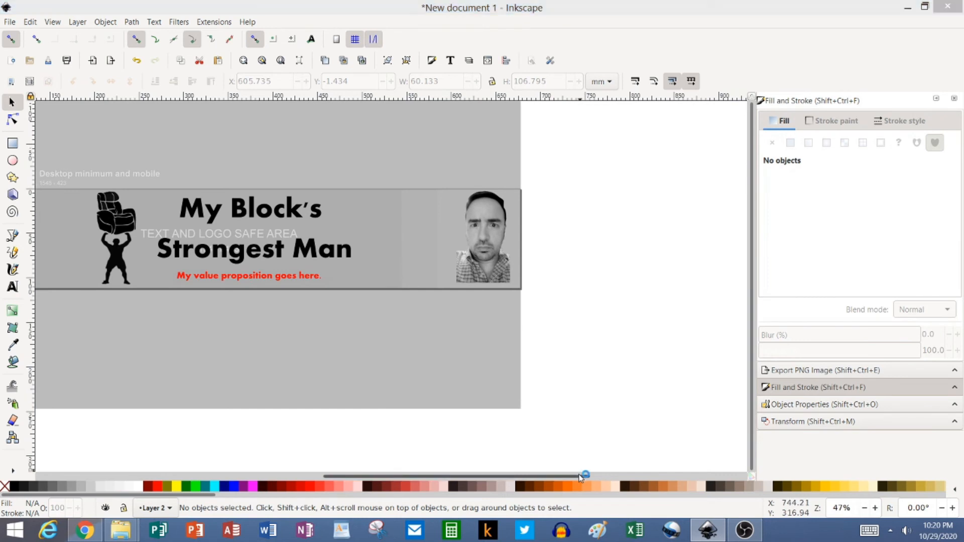
{"action": "left_click_drag", "start_coordinate": [582, 474], "coordinate": [531, 475]}
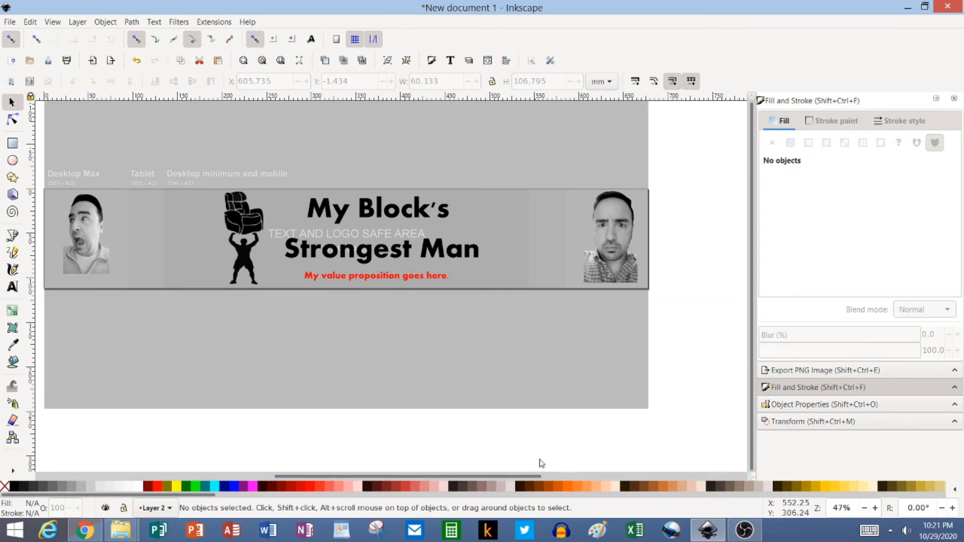
{"action": "left_click", "coordinate": [516, 382]}
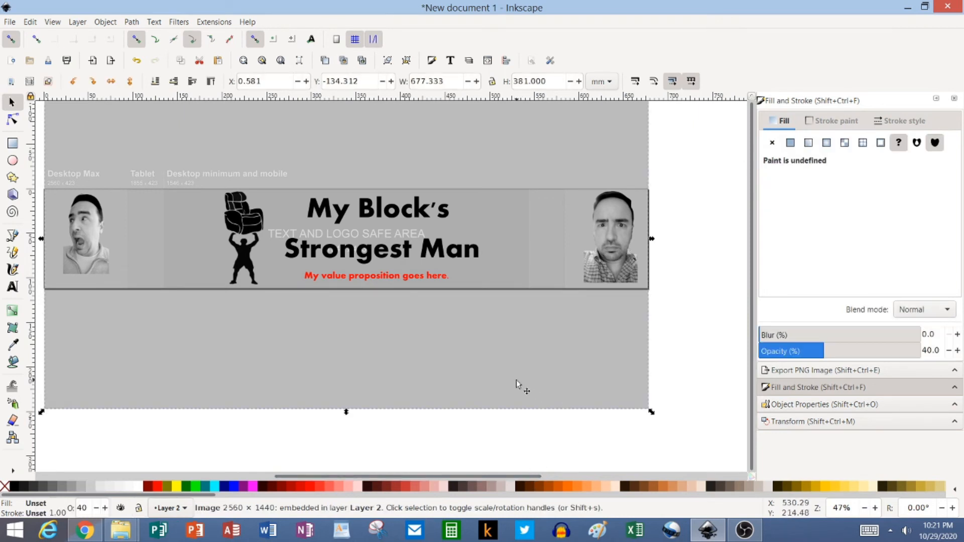
{"action": "key", "text": "Delete"}
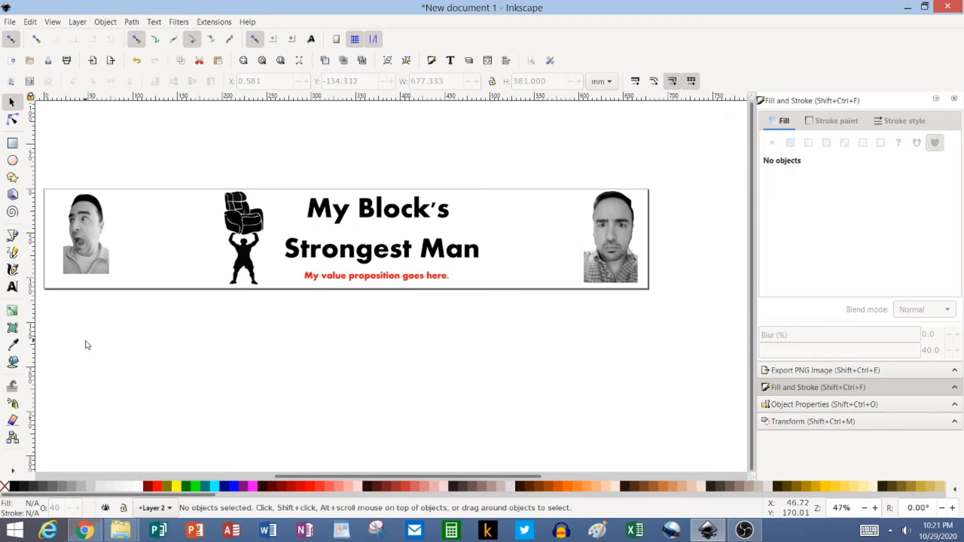
Open the page background color for editing in the document properties.
{"action": "left_click", "coordinate": [10, 23]}
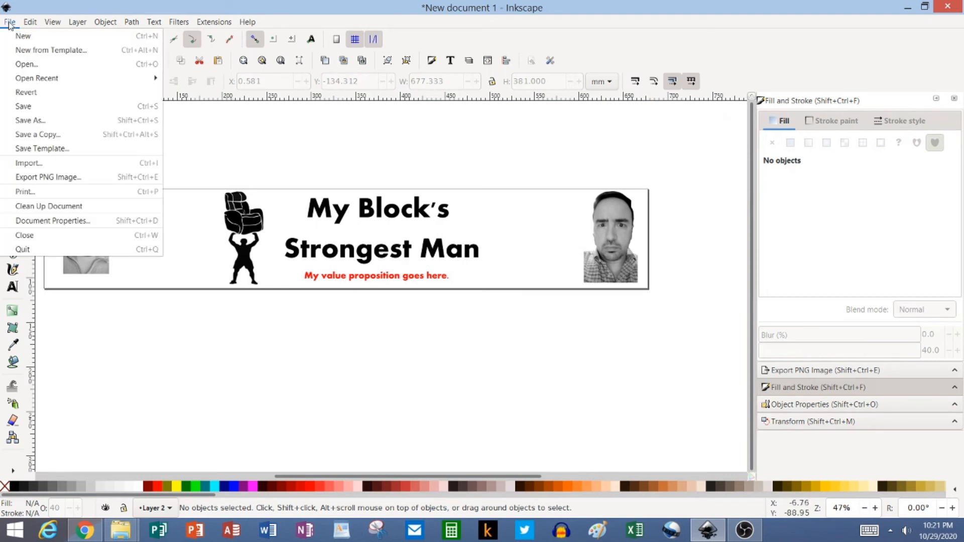
{"action": "left_click", "coordinate": [59, 225]}
{"action": "left_click_drag", "start_coordinate": [916, 11], "coordinate": [740, 38]}
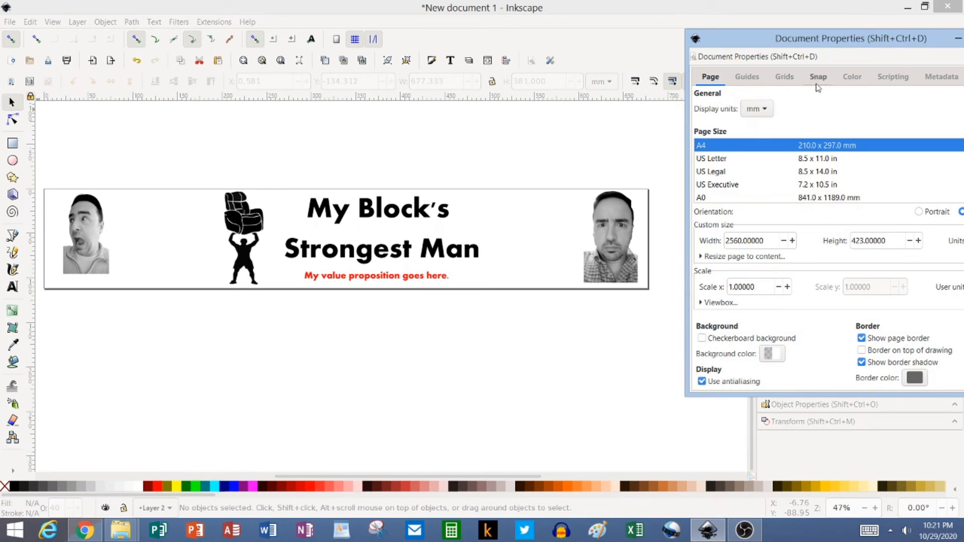
{"action": "left_click_drag", "start_coordinate": [877, 41], "coordinate": [758, 52]}
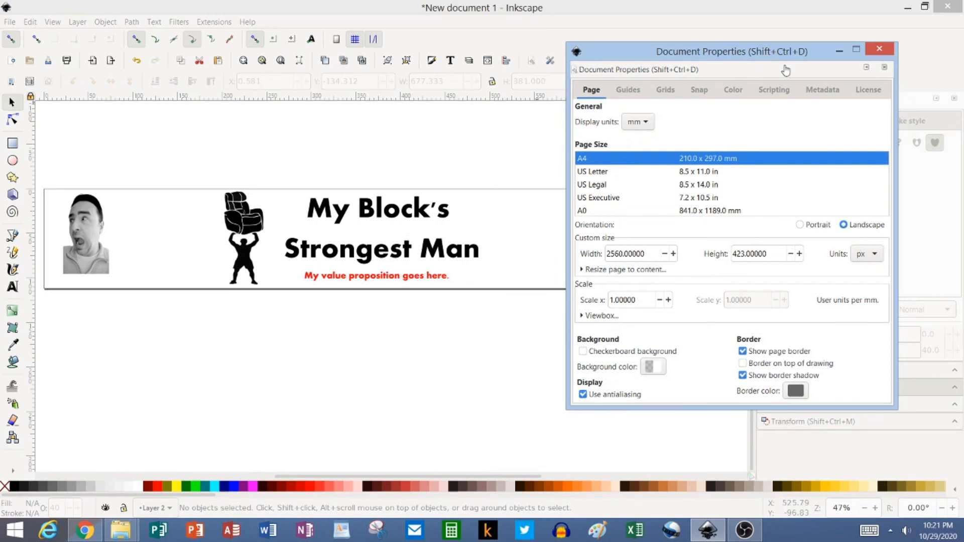
{"action": "left_click", "coordinate": [654, 367]}
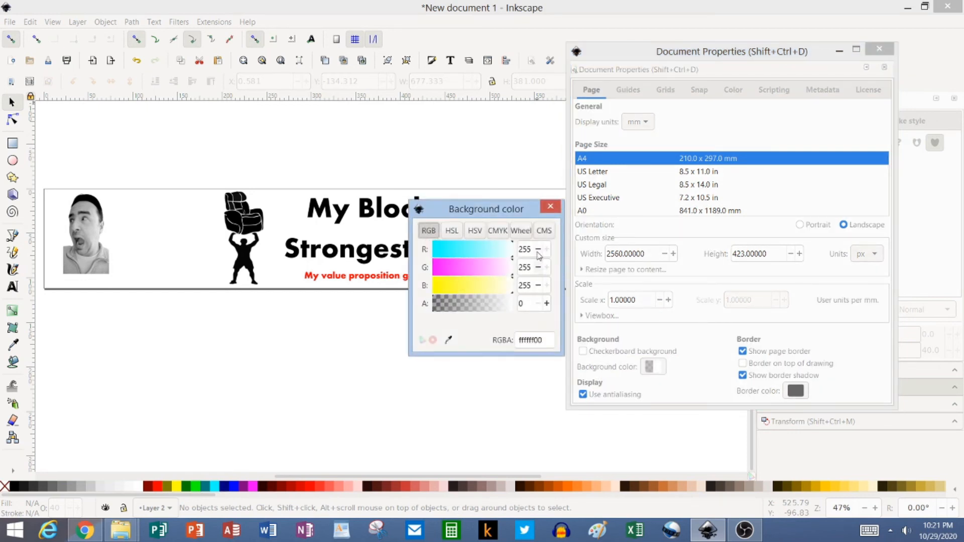
Try to raise the hue of the white background color in HSL mode.
{"action": "left_click", "coordinate": [450, 231]}
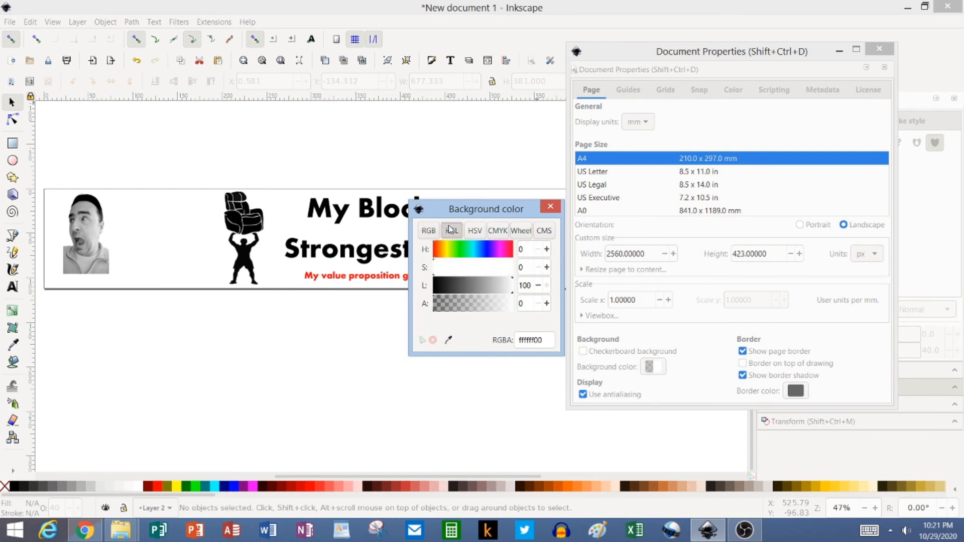
{"action": "left_click", "coordinate": [547, 250]}
{"action": "left_click", "coordinate": [547, 249]}
Lower the background color's red value to 191 in RGB mode.
{"action": "left_click", "coordinate": [428, 231]}
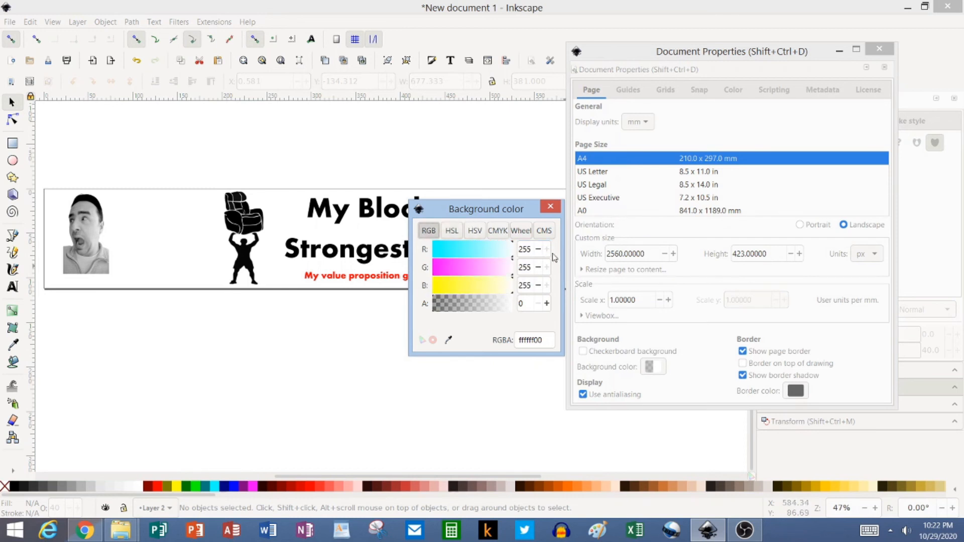
{"action": "left_click", "coordinate": [538, 250]}
{"action": "left_click", "coordinate": [538, 250]}
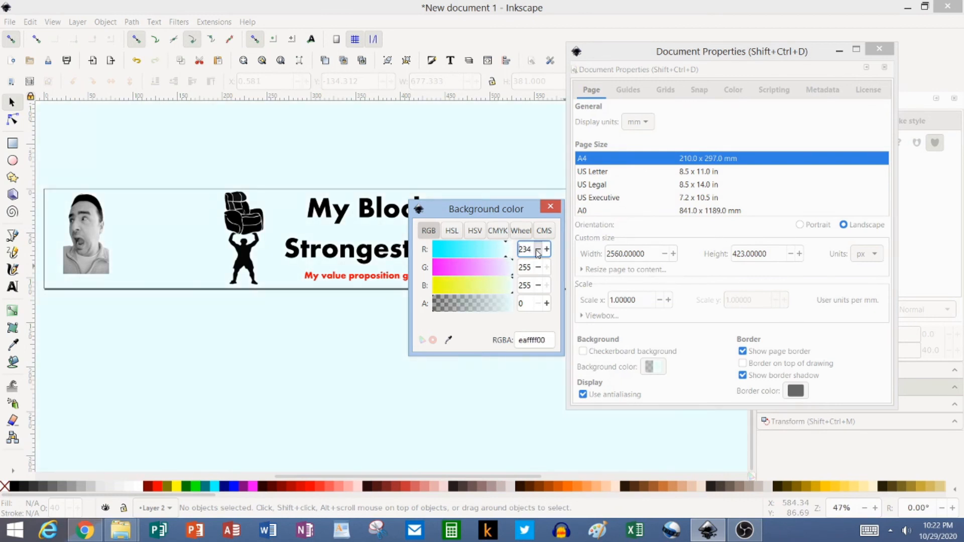
{"action": "left_click", "coordinate": [538, 250]}
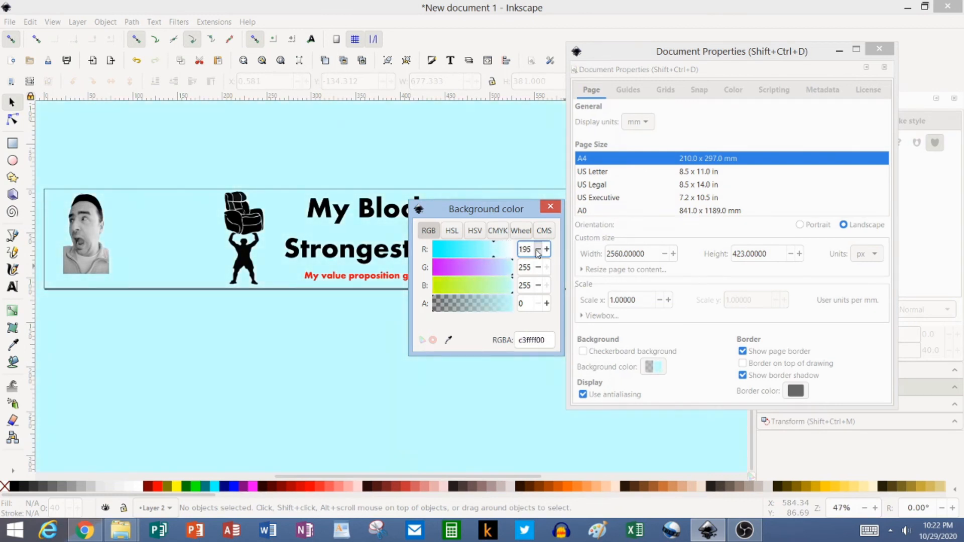
Lower the background color's green value to 173 to give the page a light purple tint.
{"action": "left_click", "coordinate": [538, 268]}
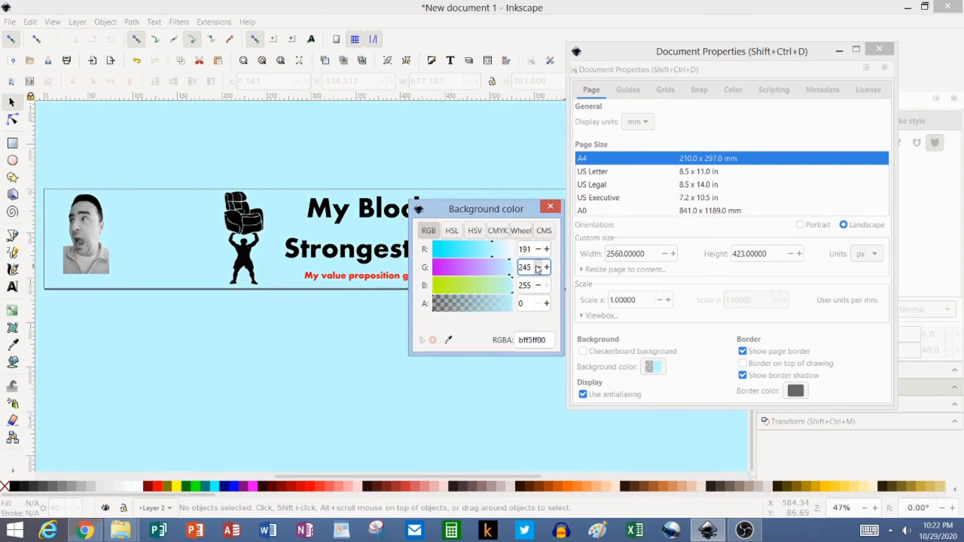
{"action": "left_click", "coordinate": [538, 268]}
{"action": "left_click", "coordinate": [538, 269]}
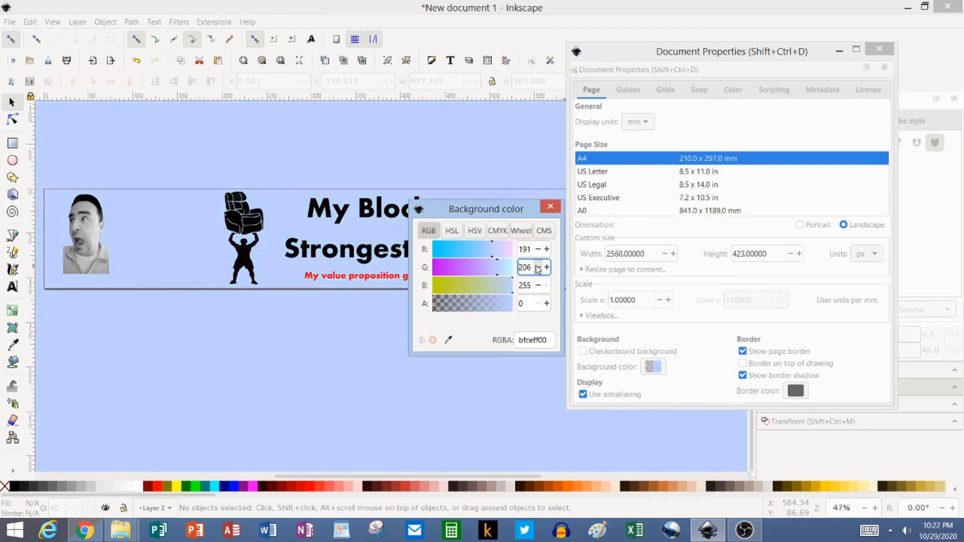
{"action": "left_click", "coordinate": [537, 268]}
{"action": "left_click", "coordinate": [538, 269]}
{"action": "left_click", "coordinate": [537, 269]}
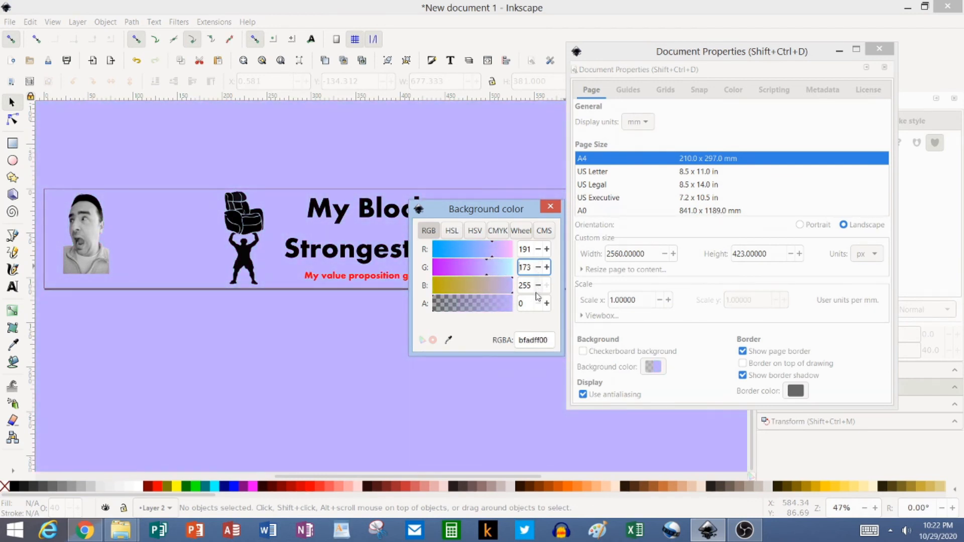
Lower the background color's blue value to 163 and close the color editor and document properties.
{"action": "left_click", "coordinate": [538, 286]}
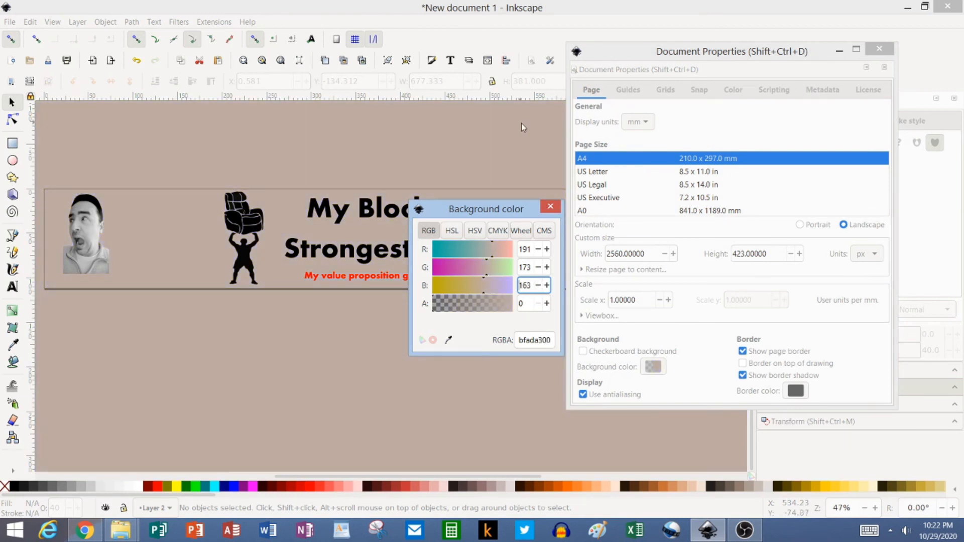
{"action": "left_click", "coordinate": [555, 208]}
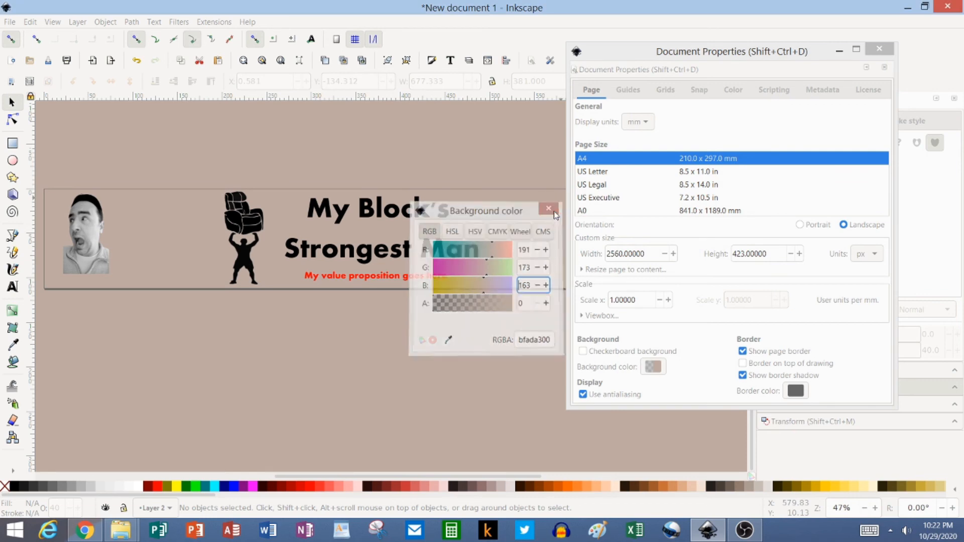
{"action": "left_click", "coordinate": [879, 48]}
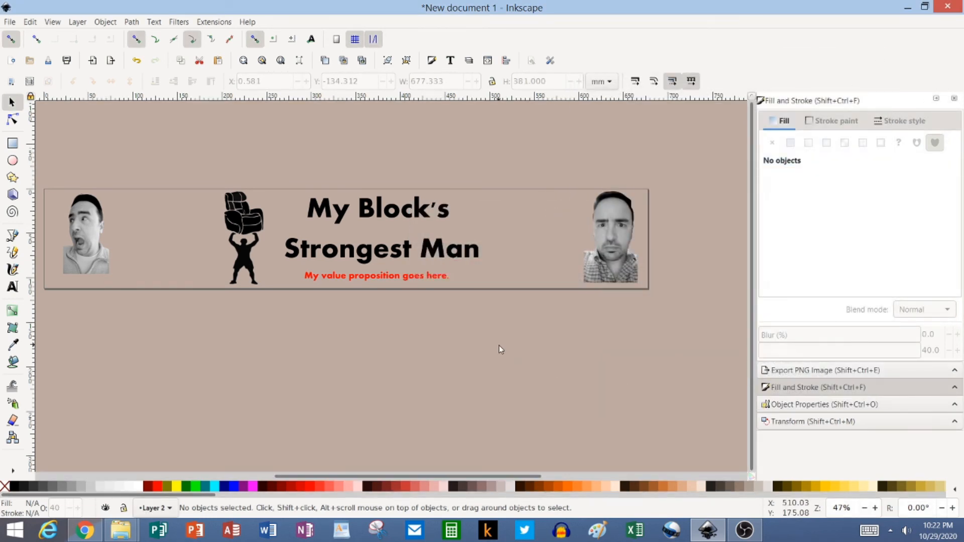
{"action": "left_click", "coordinate": [9, 21]}
{"action": "left_click", "coordinate": [35, 120]}
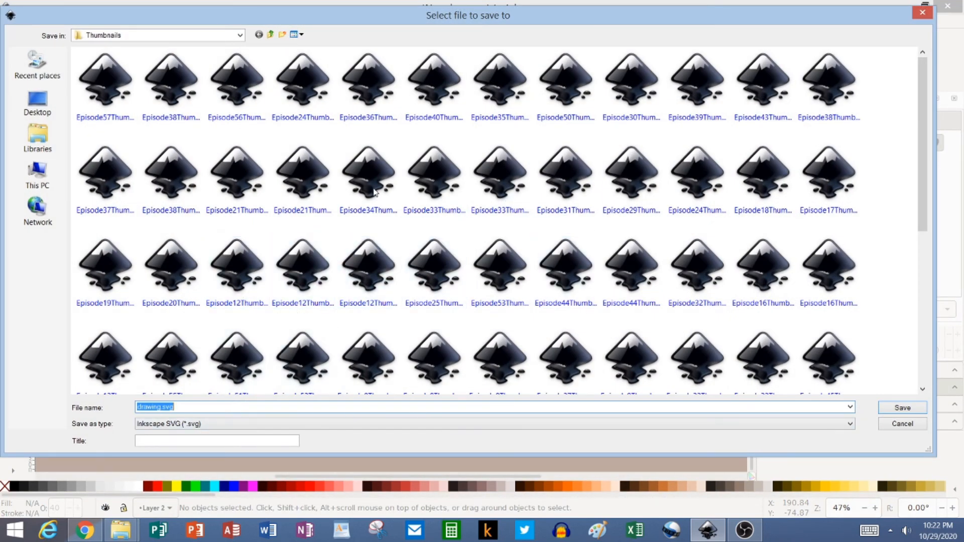
{"action": "left_click", "coordinate": [902, 424]}
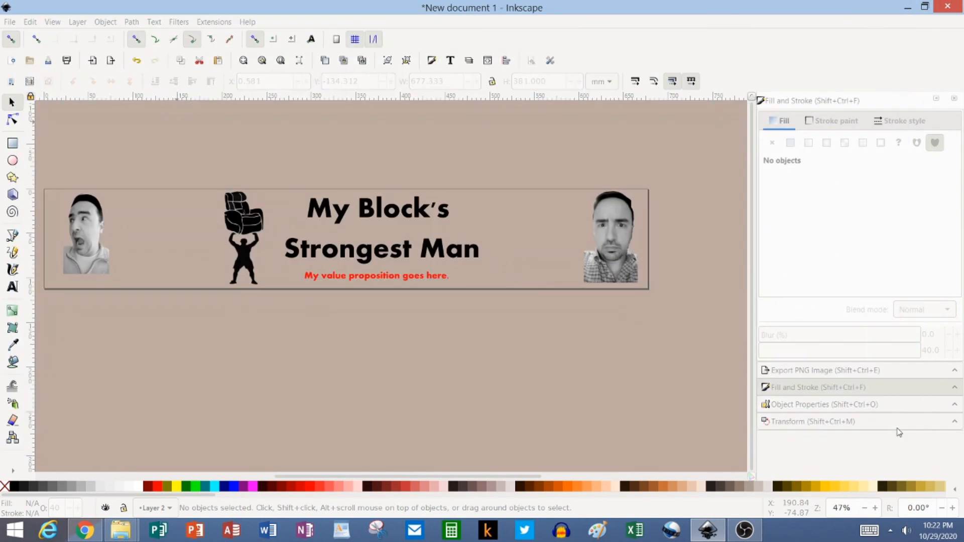
Open the PNG export settings and select the bitmap file name at the end of the export path.
{"action": "left_click", "coordinate": [791, 372]}
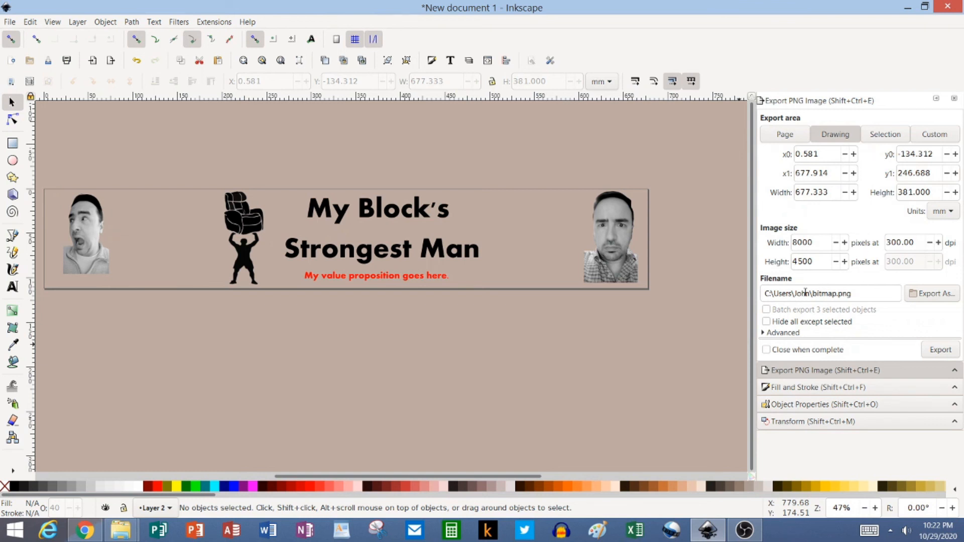
{"action": "left_click", "coordinate": [783, 292]}
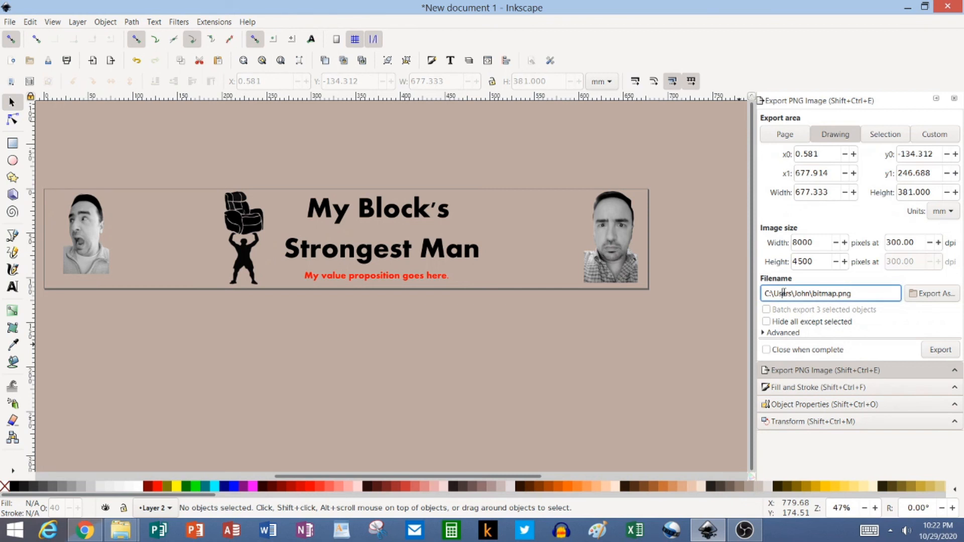
{"action": "left_click_drag", "start_coordinate": [815, 294], "coordinate": [830, 294]}
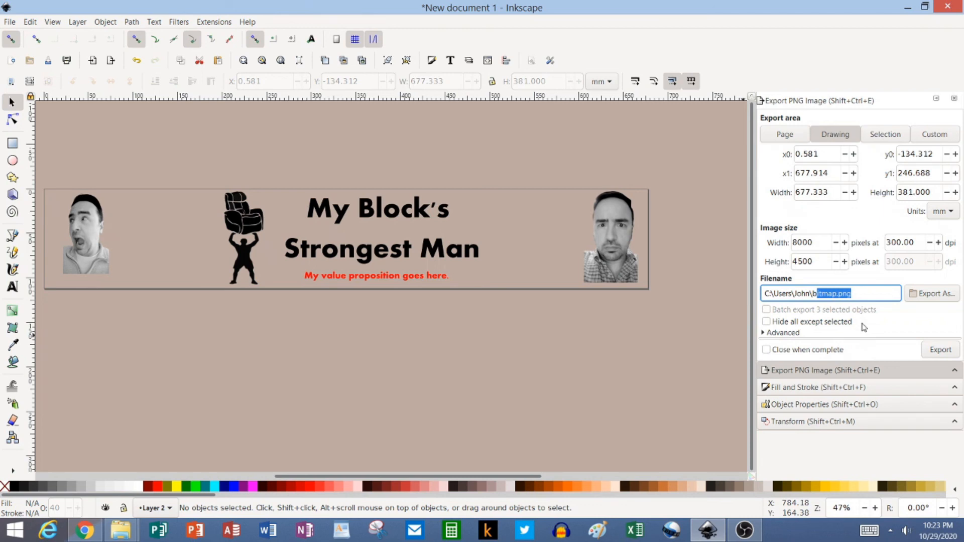
Switch to Chrome to review the channel page, the YouTube Studio branding settings and the banner template images, and return to Inkscape.
{"action": "key", "text": "alt+Tab"}
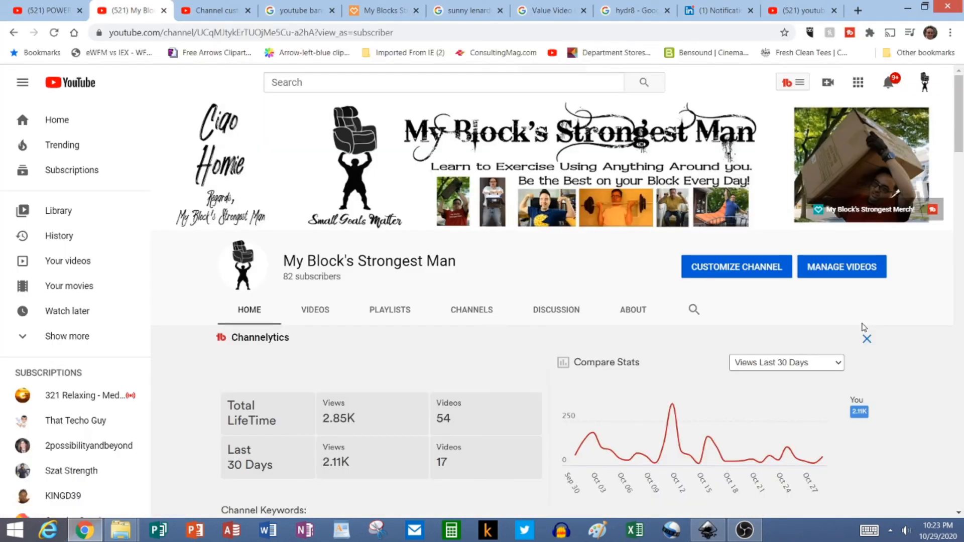
{"action": "left_click", "coordinate": [220, 11]}
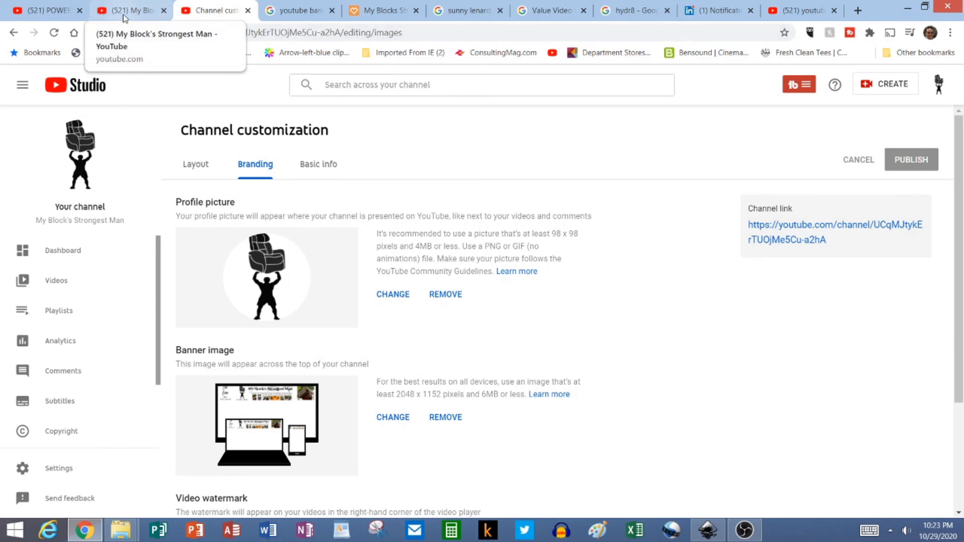
{"action": "left_click", "coordinate": [801, 11]}
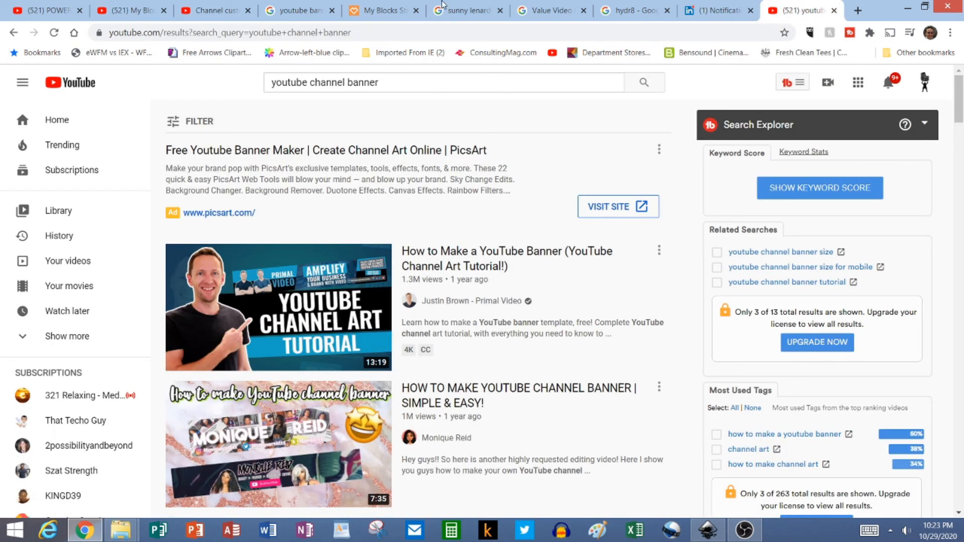
{"action": "left_click", "coordinate": [211, 13]}
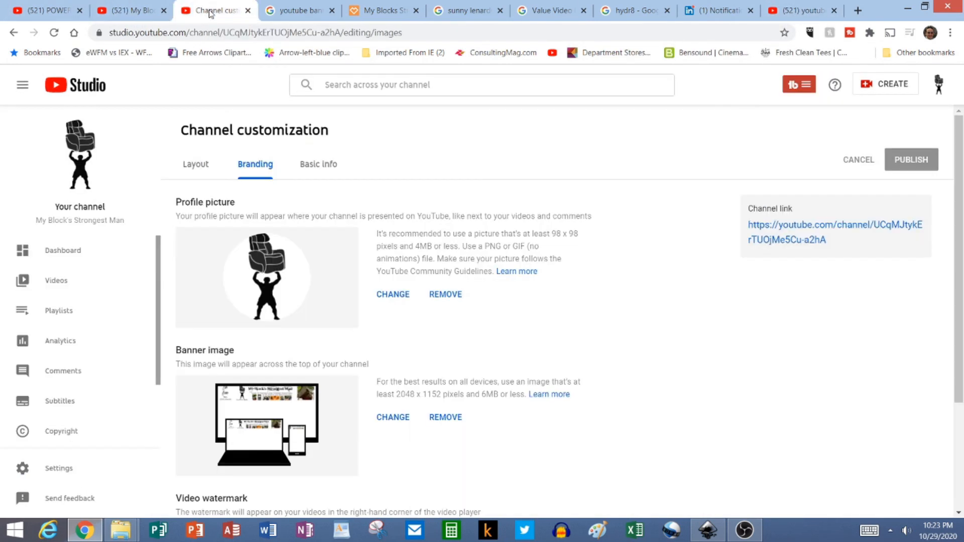
{"action": "left_click", "coordinate": [288, 6]}
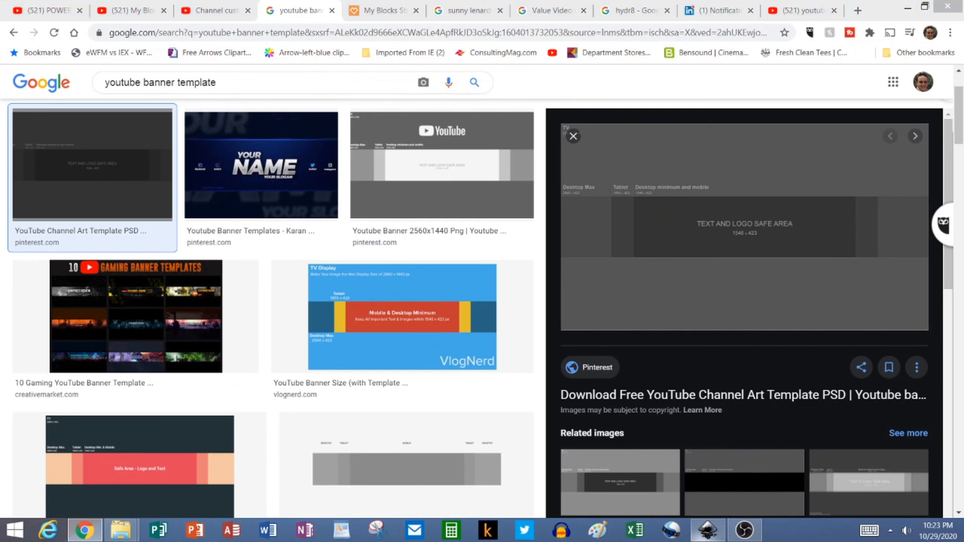
{"action": "right_click", "coordinate": [707, 530]}
{"action": "left_click", "coordinate": [706, 532]}
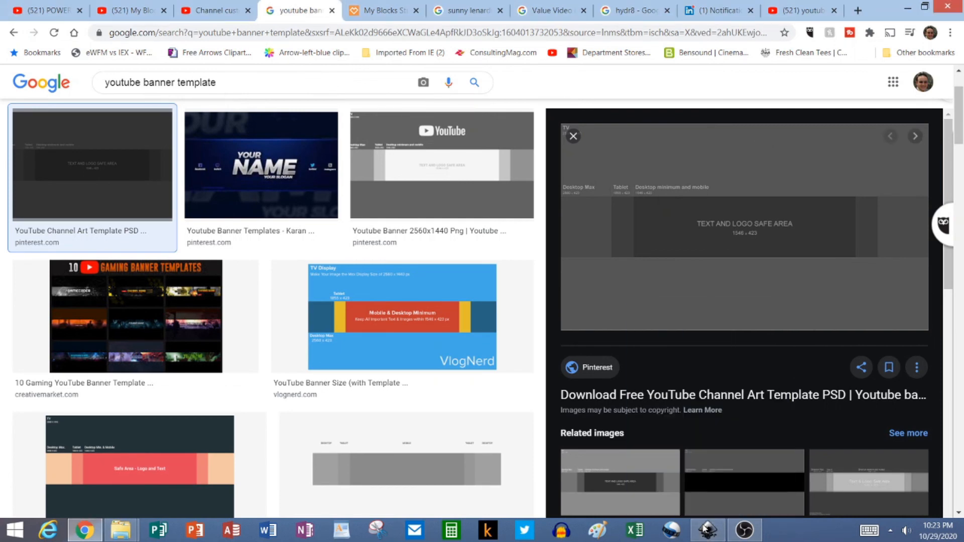
{"action": "left_click", "coordinate": [706, 531]}
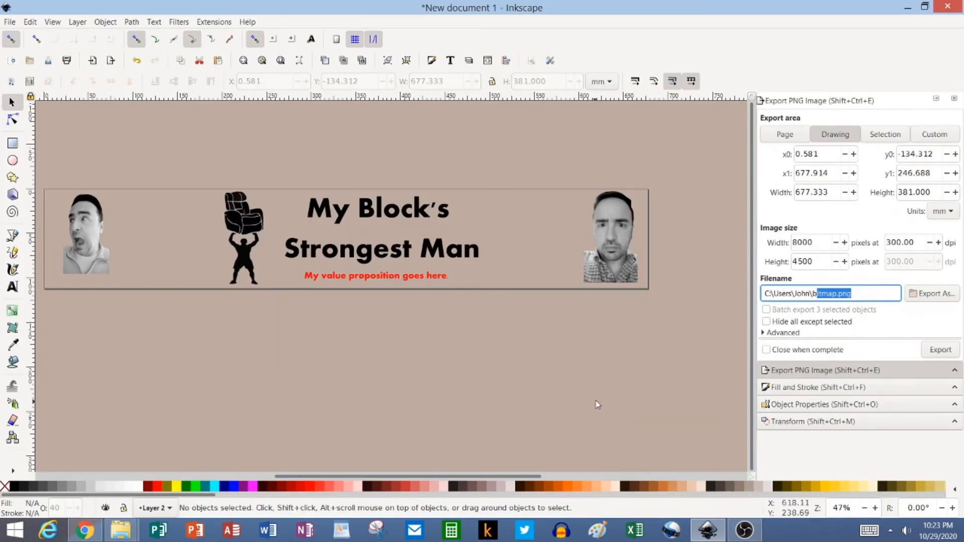